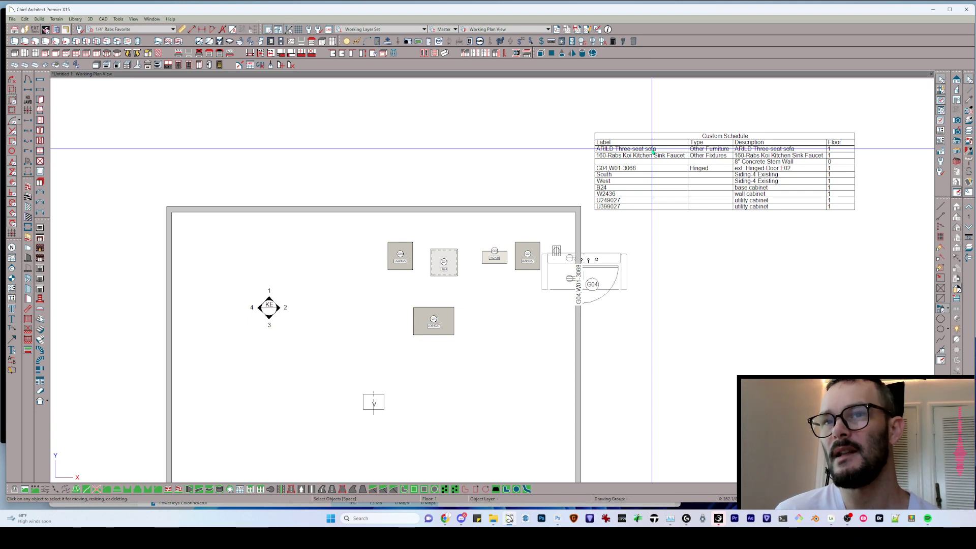
Zoom in and drag cabinet G09 (U249027) right, onto the sink area beside the door
{"action": "scroll", "coordinate": [593, 267], "scroll_direction": "up", "scroll_amount": 5}
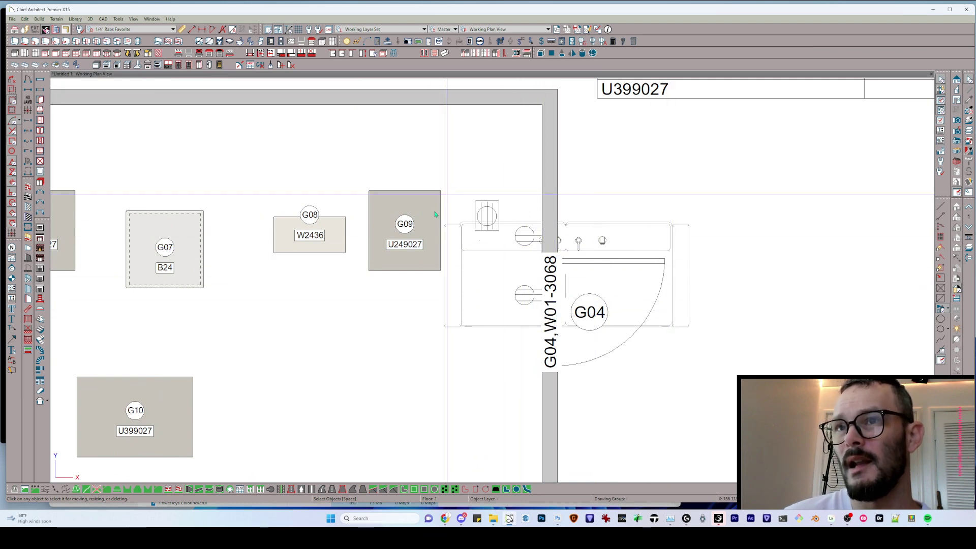
{"action": "left_click", "coordinate": [407, 231]}
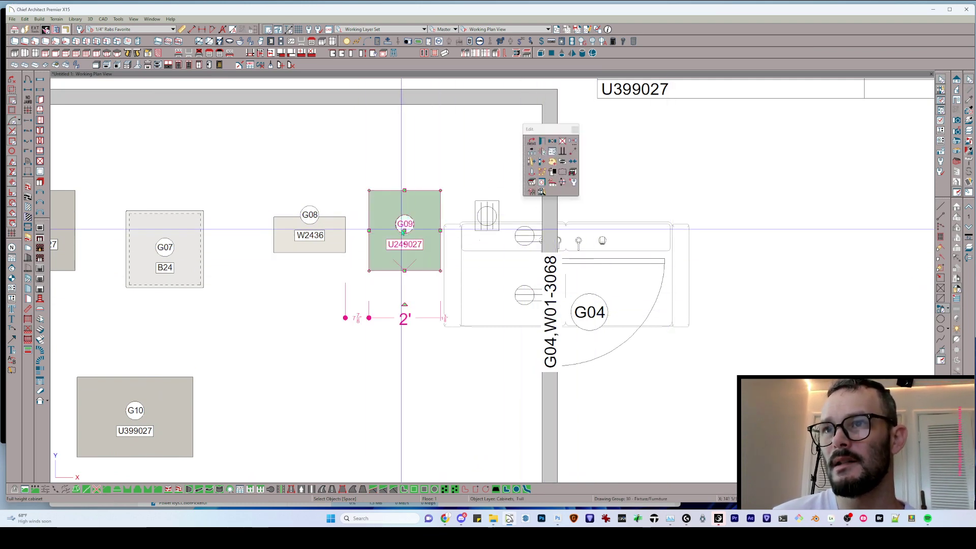
{"action": "left_click_drag", "start_coordinate": [408, 233], "coordinate": [631, 253]}
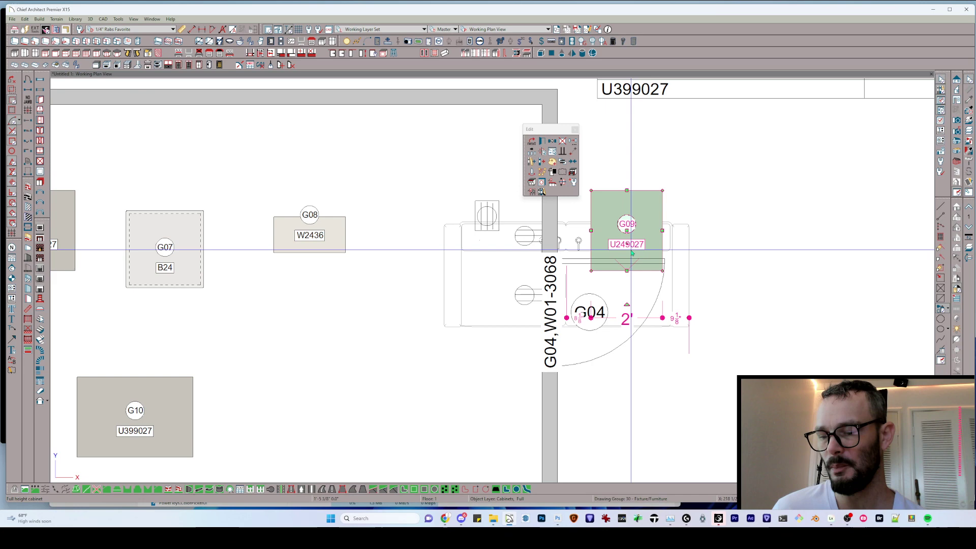
In the Edit preferences, set Marquee Selection to Select Intersected Objects and confirm
{"action": "key", "text": "alt"}
{"action": "key", "text": "e"}
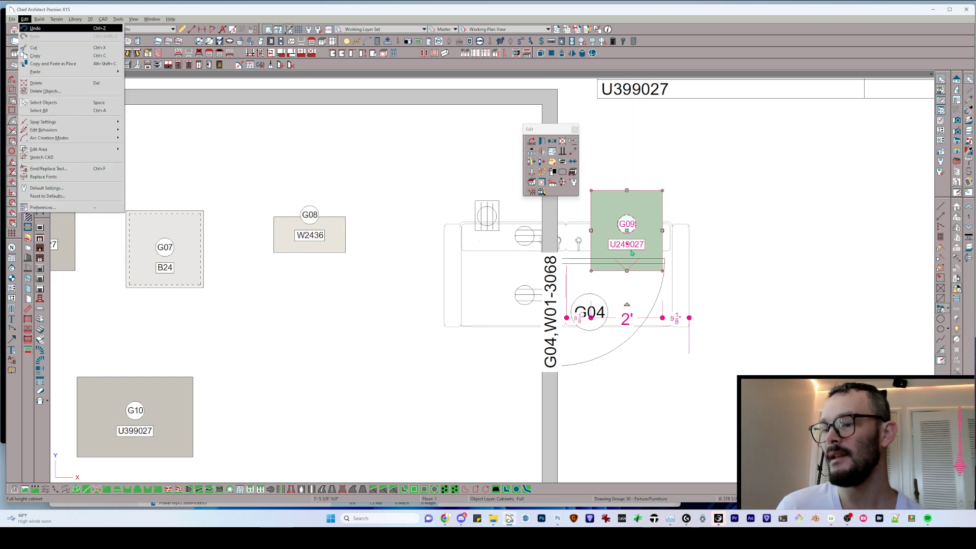
{"action": "key", "text": "Down"}
{"action": "key", "text": "Down"}
{"action": "key", "text": "Down"}
{"action": "key", "text": "Down"}
{"action": "key", "text": "Return"}
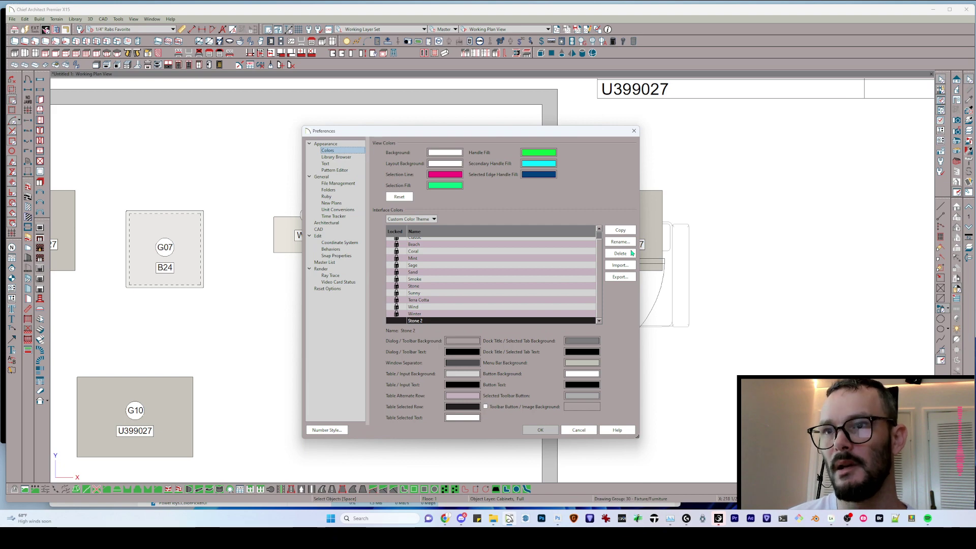
{"action": "key", "text": "e"}
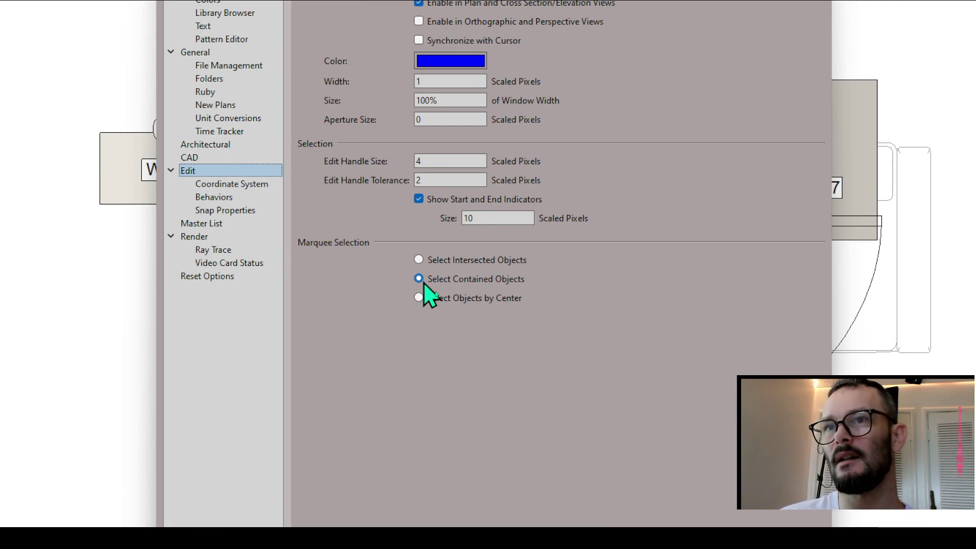
{"action": "left_click", "coordinate": [422, 261]}
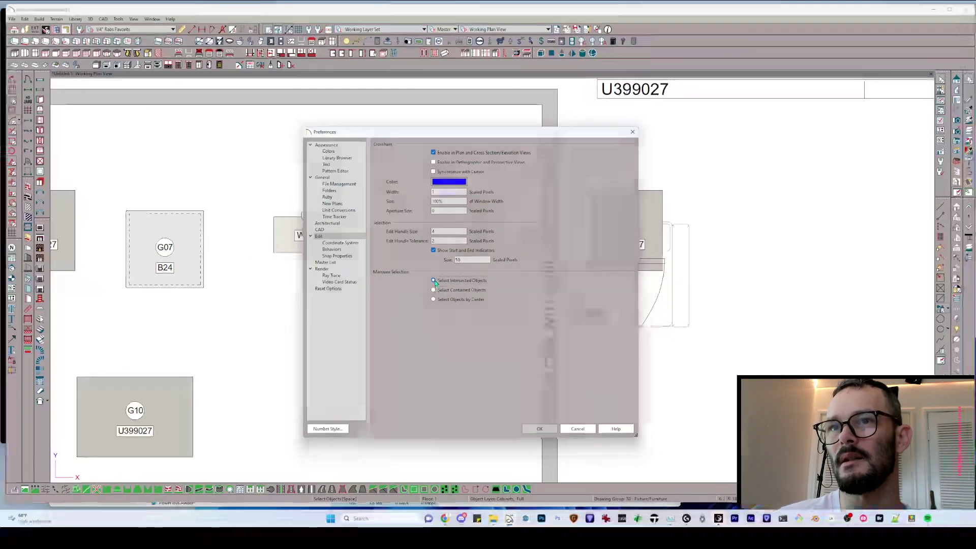
{"action": "key", "text": "Return"}
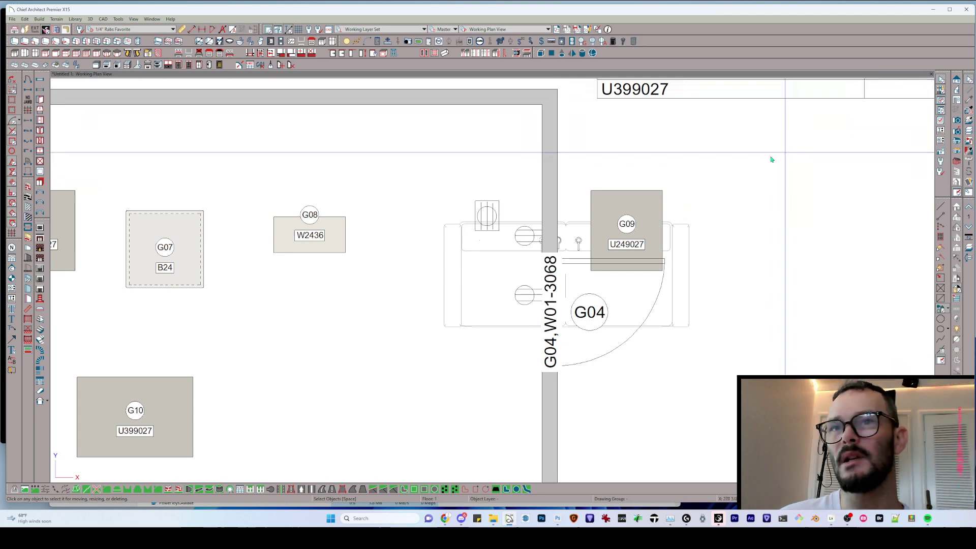
Drag a test marquee around the sink to see intersected objects get selected
{"action": "left_click_drag", "start_coordinate": [718, 156], "coordinate": [376, 443]}
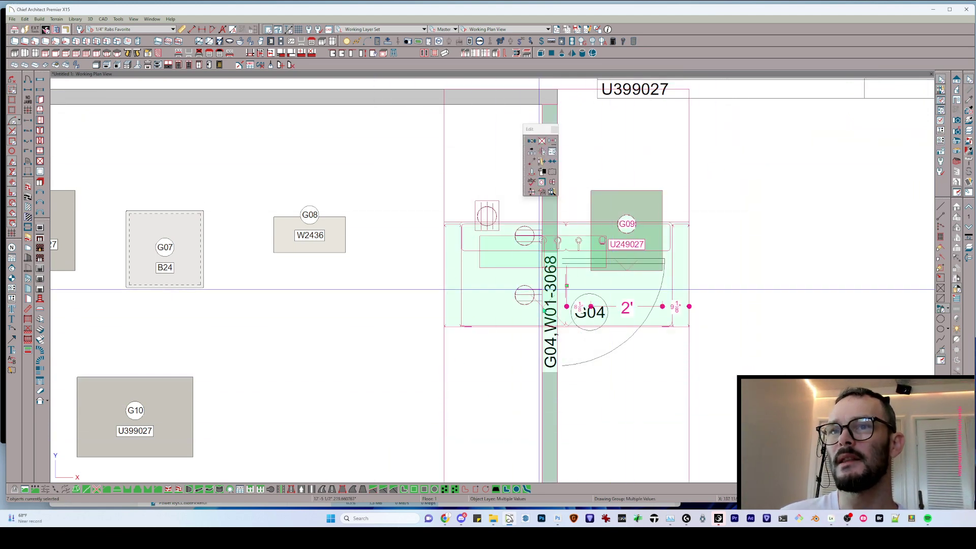
{"action": "scroll", "coordinate": [657, 327], "scroll_direction": "down", "scroll_amount": 3}
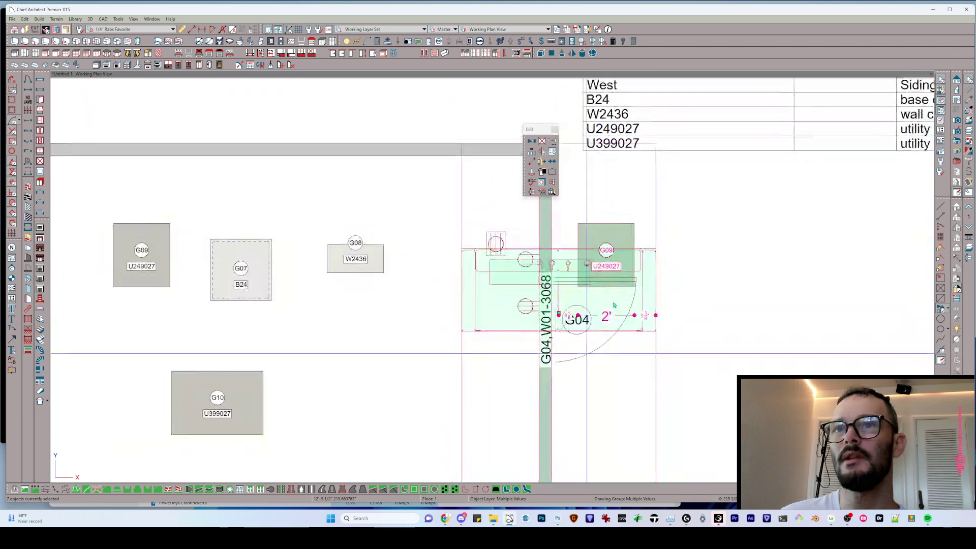
{"action": "scroll", "coordinate": [615, 305], "scroll_direction": "up", "scroll_amount": 2}
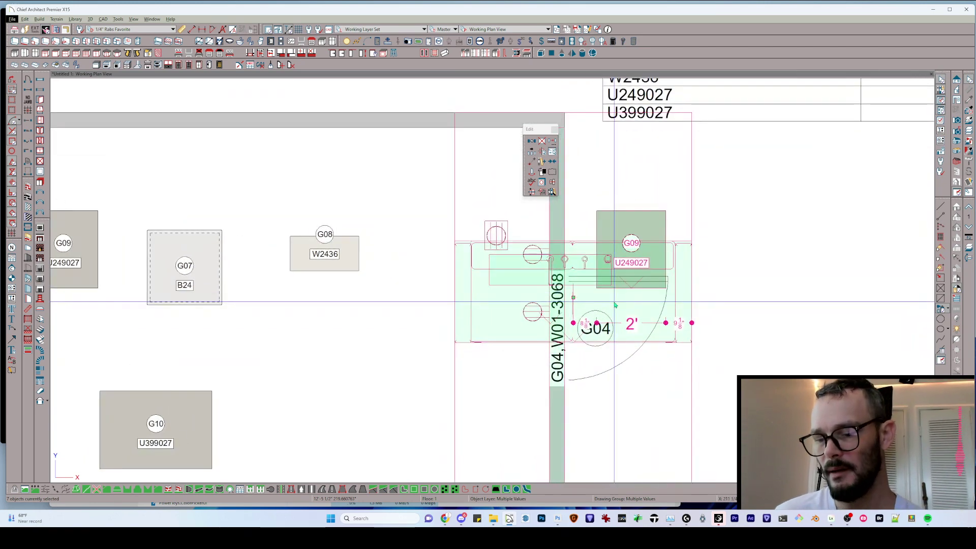
Switch marquee selection to Select Contained Objects, then re-test the box around G09
{"action": "key", "text": "alt+e"}
{"action": "key", "text": "f"}
{"action": "key", "text": "p"}
{"action": "key", "text": "Return"}
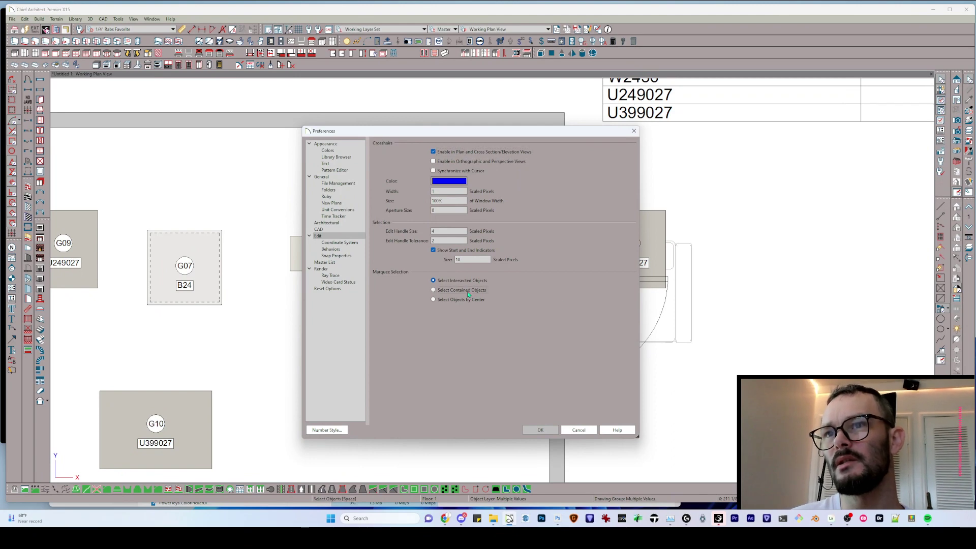
{"action": "left_click", "coordinate": [433, 290]}
{"action": "left_click", "coordinate": [541, 430]}
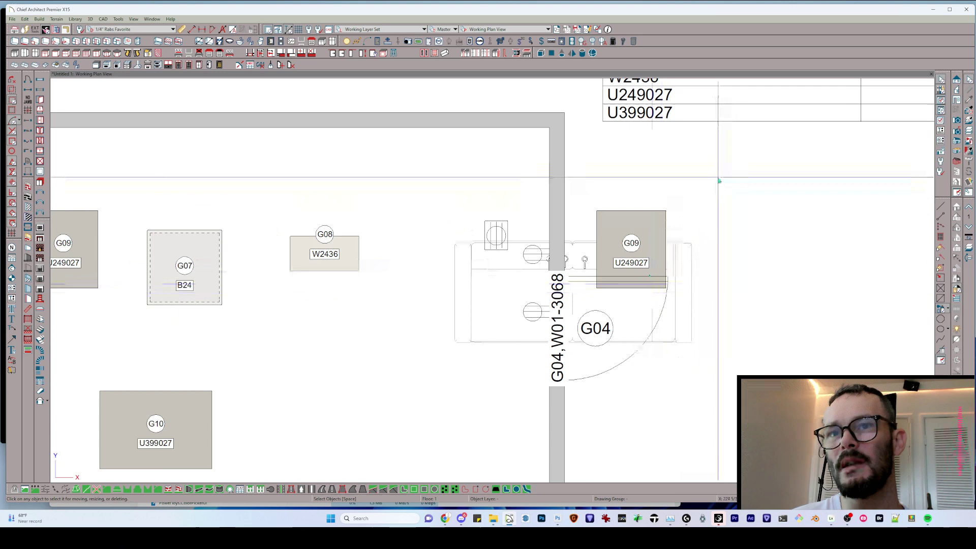
{"action": "left_click_drag", "start_coordinate": [716, 178], "coordinate": [425, 298]}
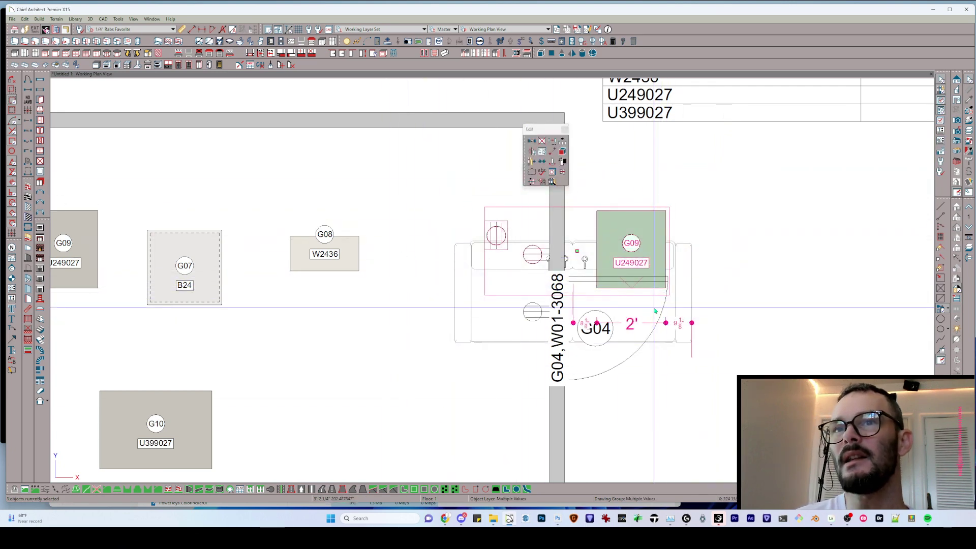
{"action": "left_click", "coordinate": [719, 234]}
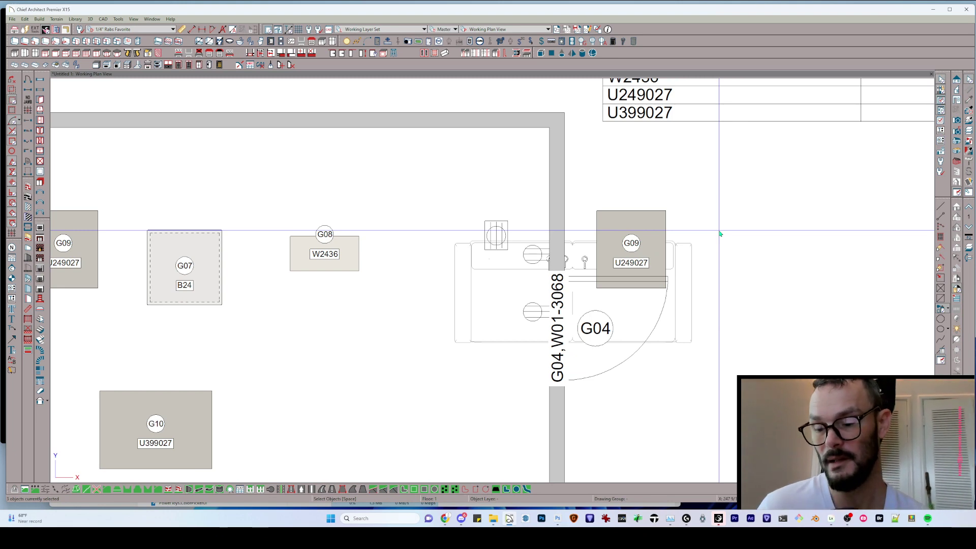
{"action": "key", "text": "Down"}
{"action": "key", "text": "Down"}
{"action": "key", "text": "Down"}
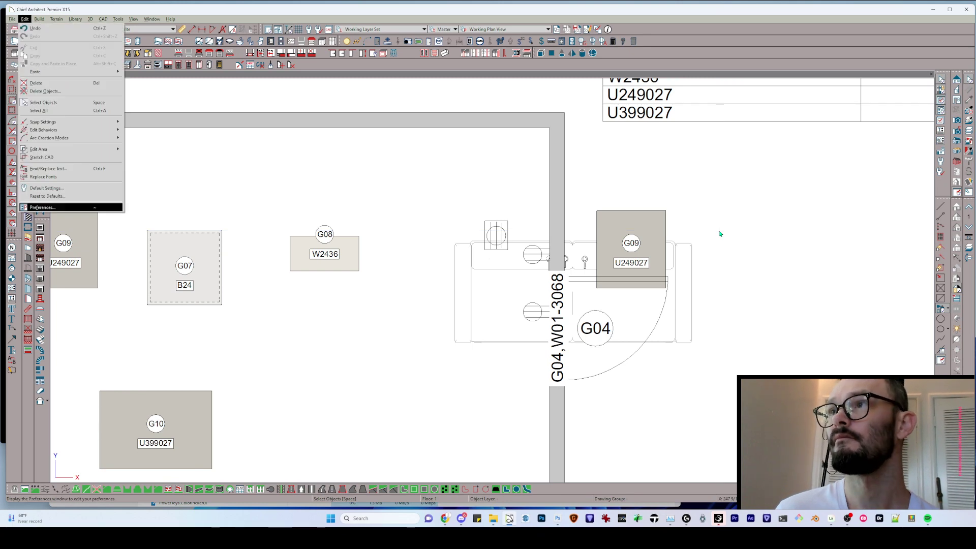
{"action": "key", "text": "Right"}
{"action": "key", "text": "Return"}
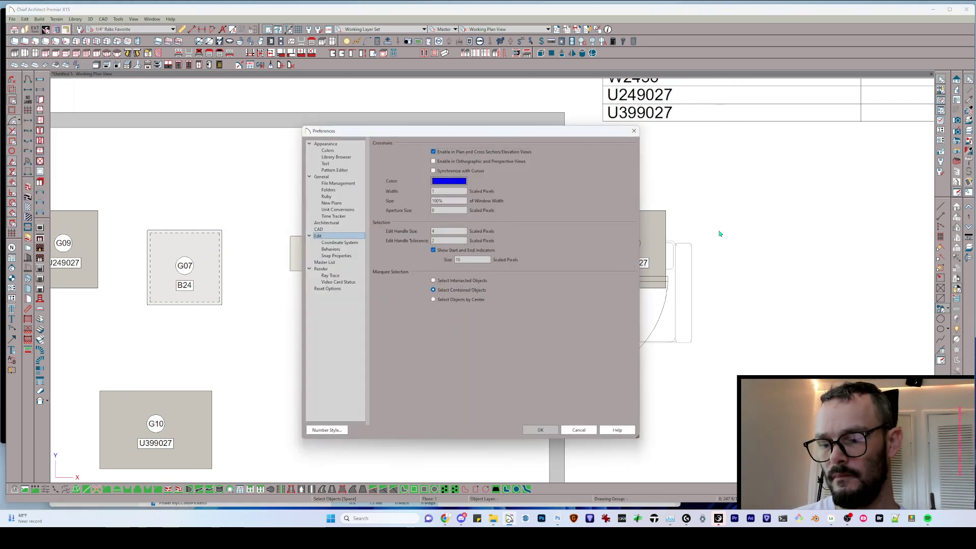
{"action": "key", "text": "c"}
{"action": "key", "text": "c"}
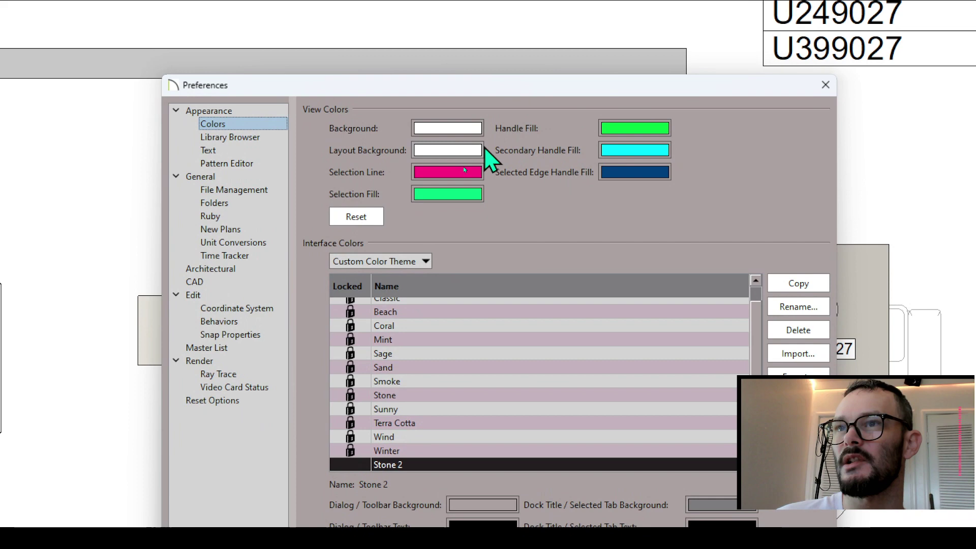
{"action": "left_click", "coordinate": [444, 195]}
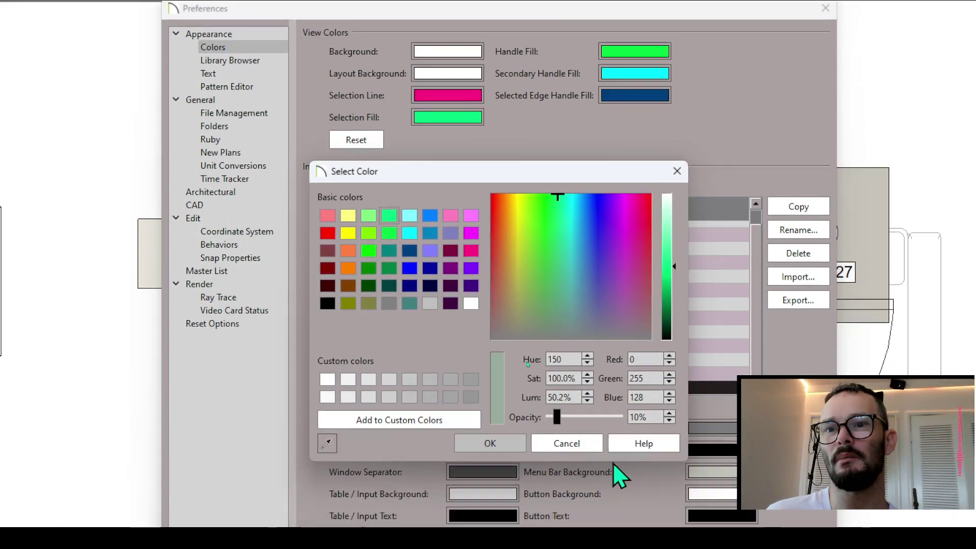
{"action": "double_click", "coordinate": [653, 409]}
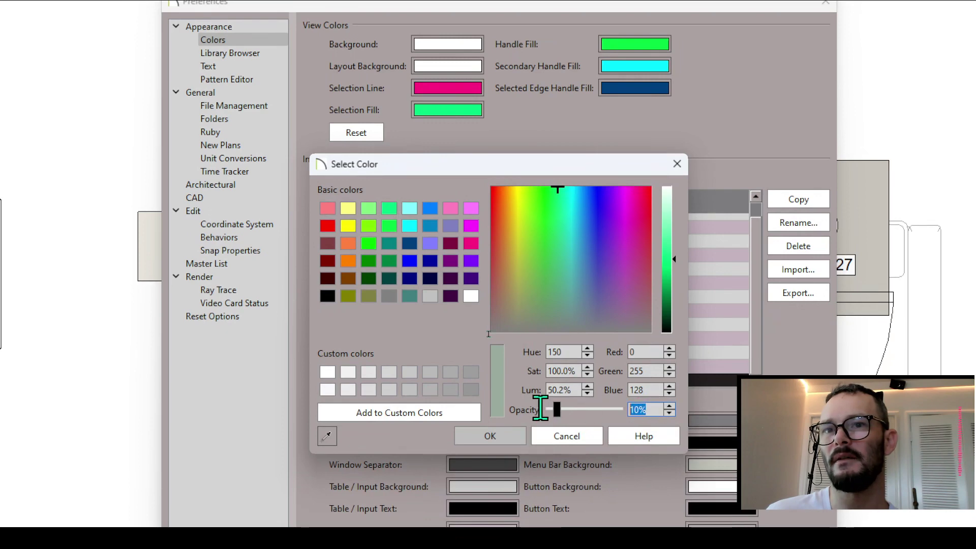
{"action": "left_click", "coordinate": [564, 436]}
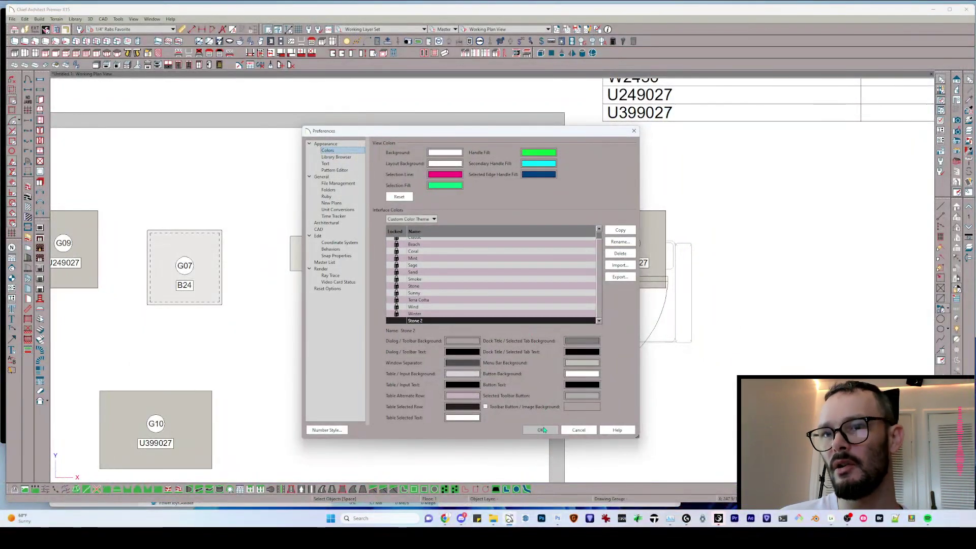
{"action": "left_click", "coordinate": [542, 431]}
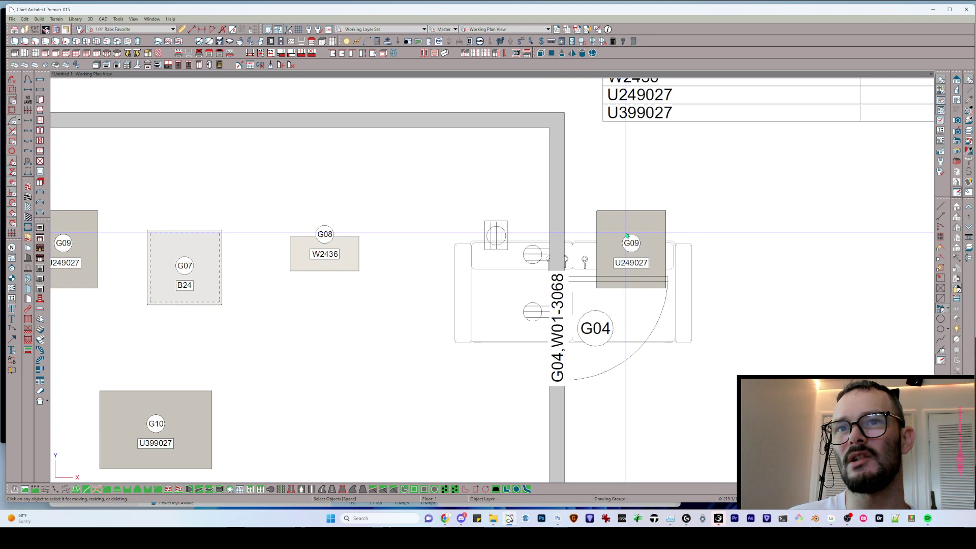
Cycle through the overlapping objects at cabinet G09 until the electrical outlet beneath it is selected
{"action": "left_click", "coordinate": [630, 269]}
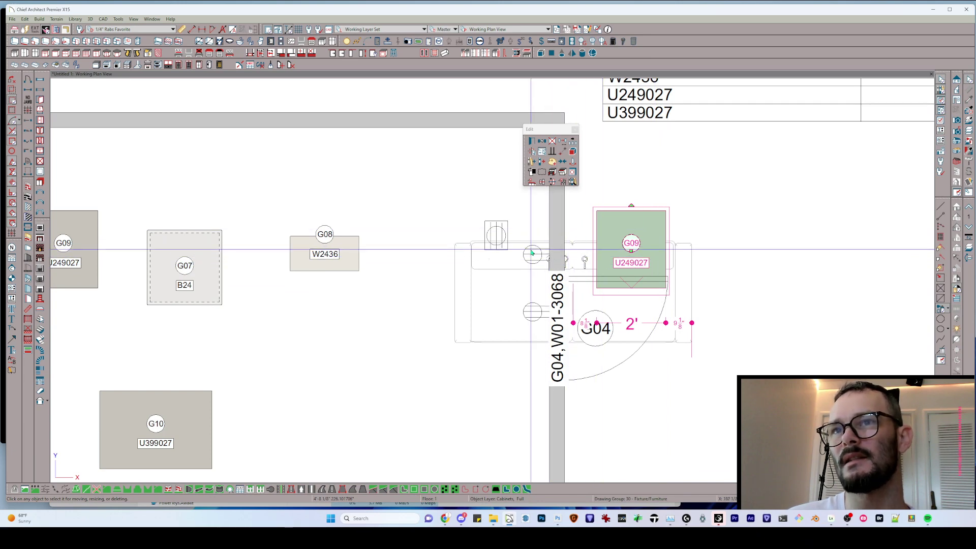
{"action": "left_click", "coordinate": [543, 282]}
{"action": "left_click", "coordinate": [534, 257]}
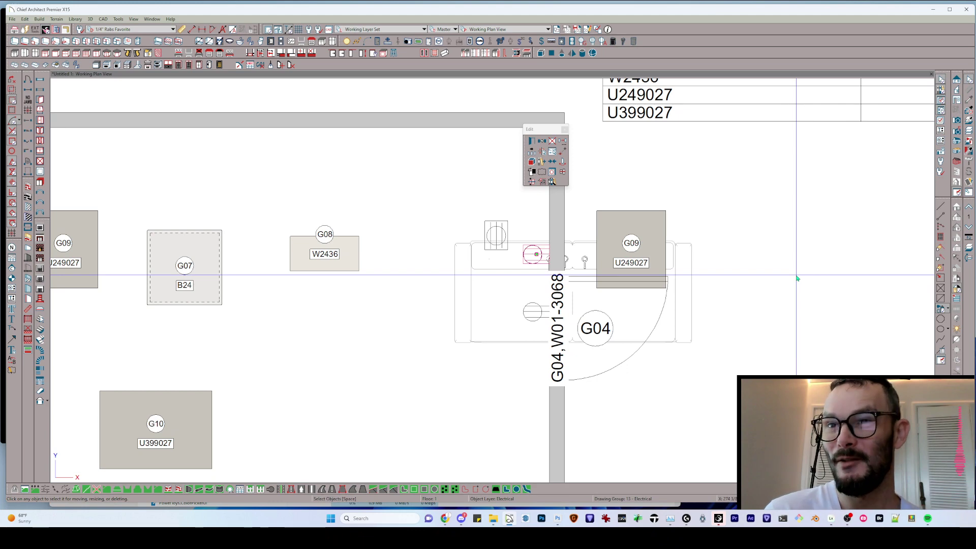
With the Full Height Cabinet tool active, marquee the sink area so only cabinet G09 is selected
{"action": "scroll", "coordinate": [711, 269], "scroll_direction": "down", "scroll_amount": 2}
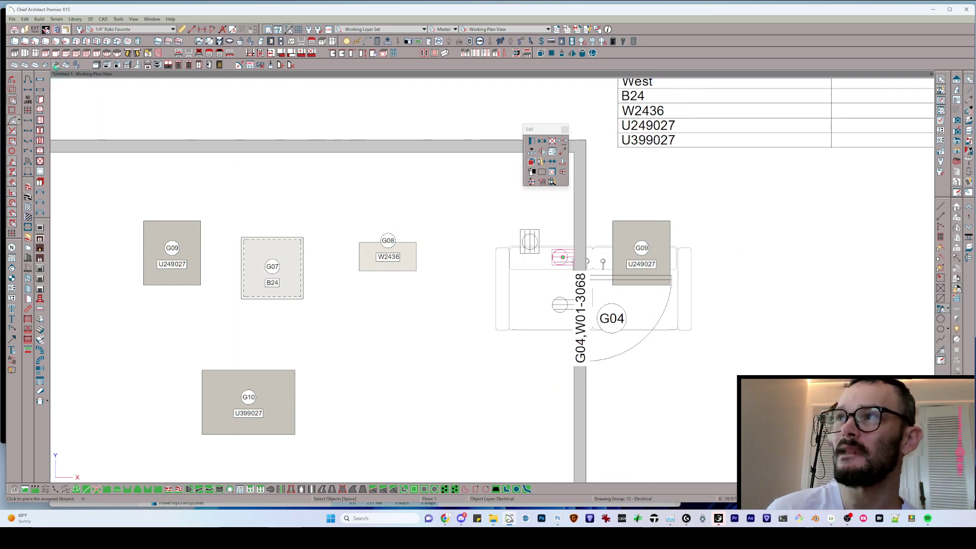
{"action": "left_click", "coordinate": [45, 29]}
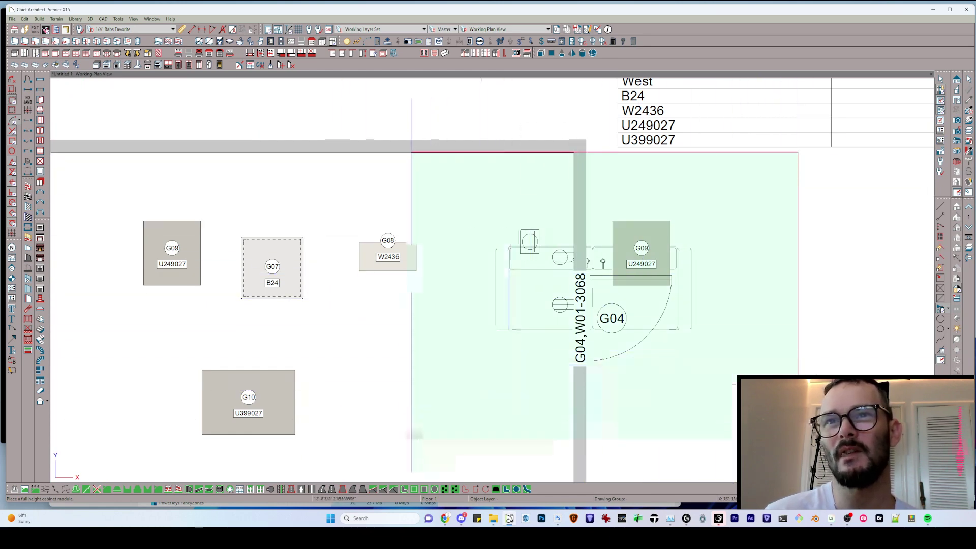
{"action": "left_click", "coordinate": [642, 249]}
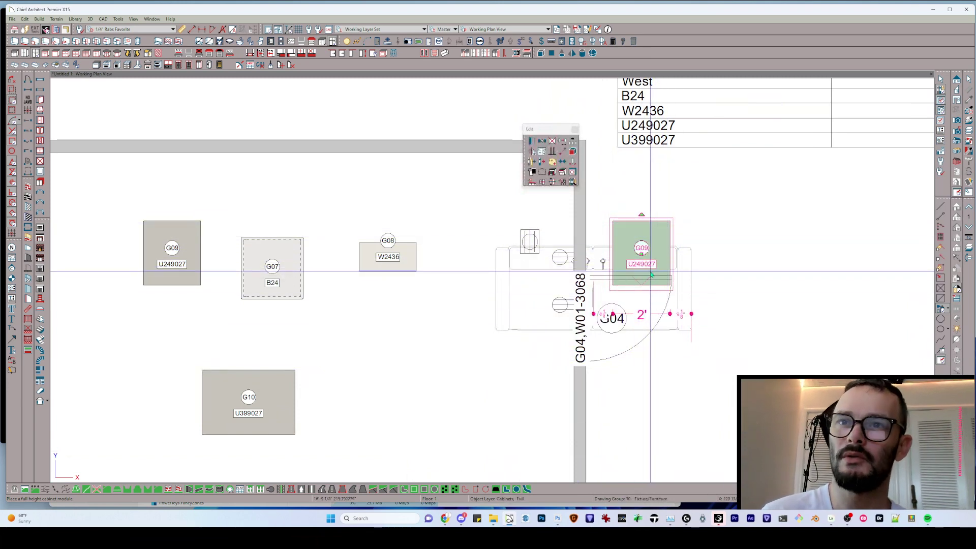
With the Hinged Door tool, select door G04 and two fixtures, then box-select the doorway
{"action": "left_click", "coordinate": [28, 80]}
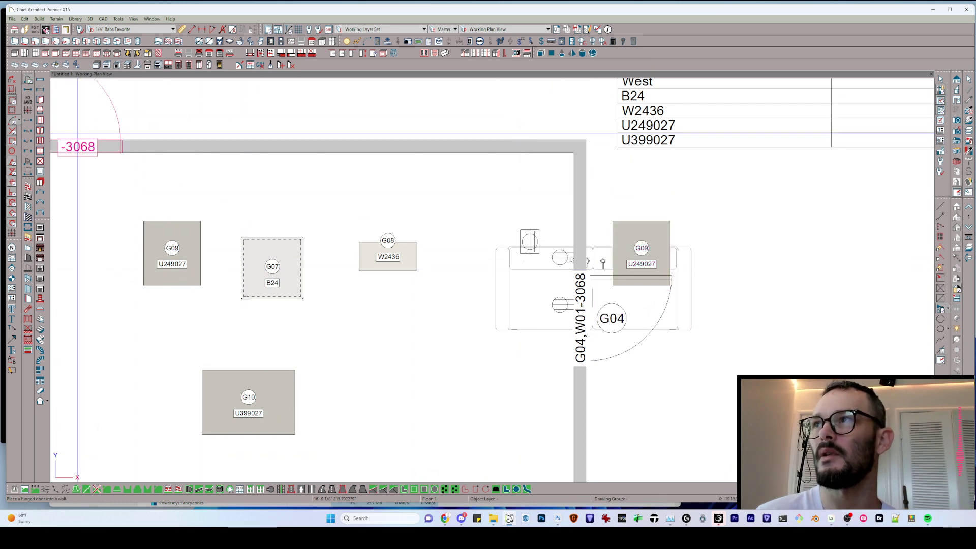
{"action": "left_click", "coordinate": [635, 330]}
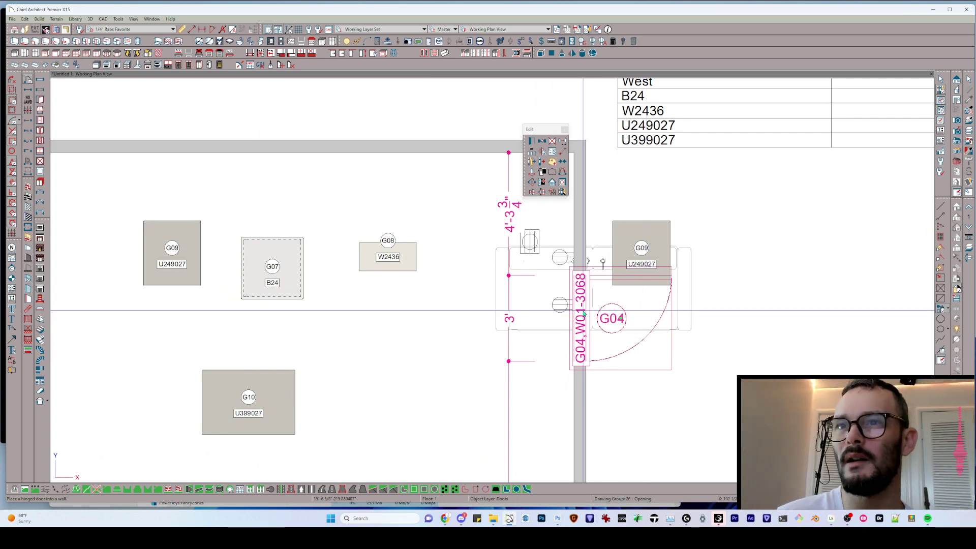
{"action": "left_click", "coordinate": [562, 264], "text": "shift"}
{"action": "left_click", "coordinate": [560, 305], "text": "shift"}
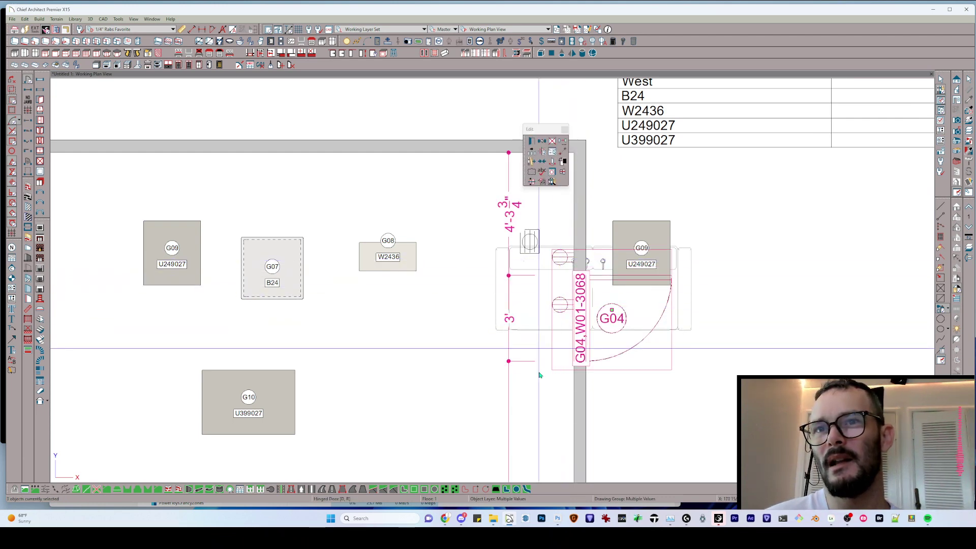
{"action": "left_click_drag", "start_coordinate": [695, 194], "coordinate": [587, 311]}
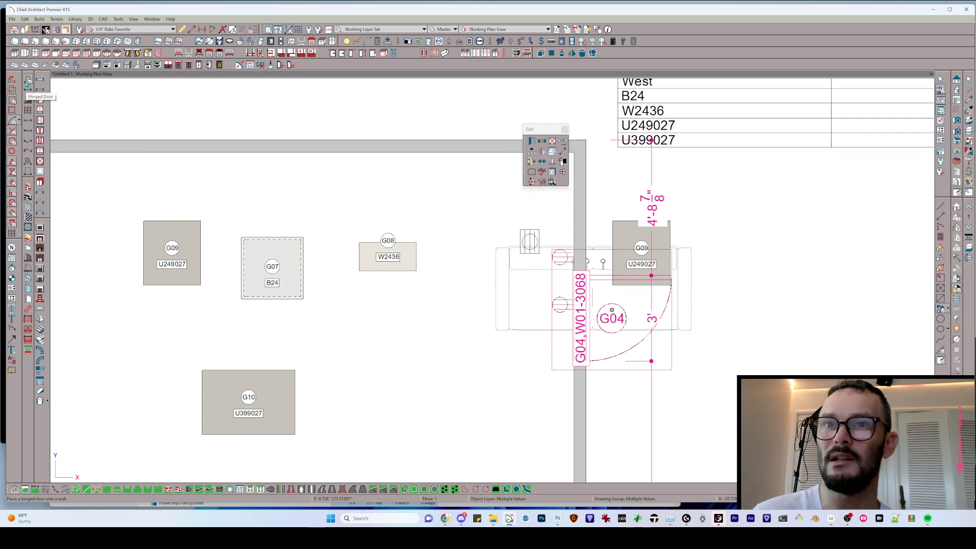
Re-pick the Hinged Door tool, box-select around the doorway, and end with door G04 selected
{"action": "left_click", "coordinate": [29, 95]}
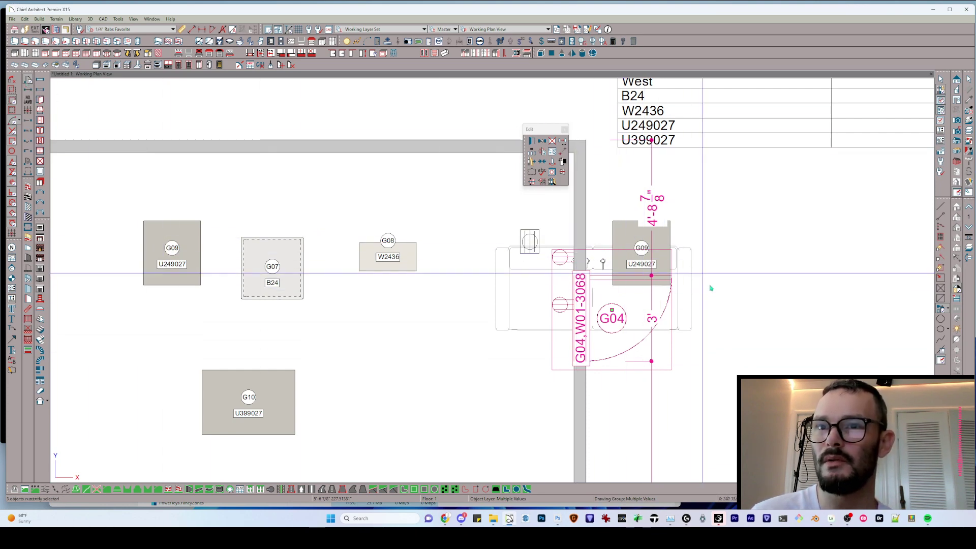
{"action": "left_click_drag", "start_coordinate": [723, 184], "coordinate": [604, 305]}
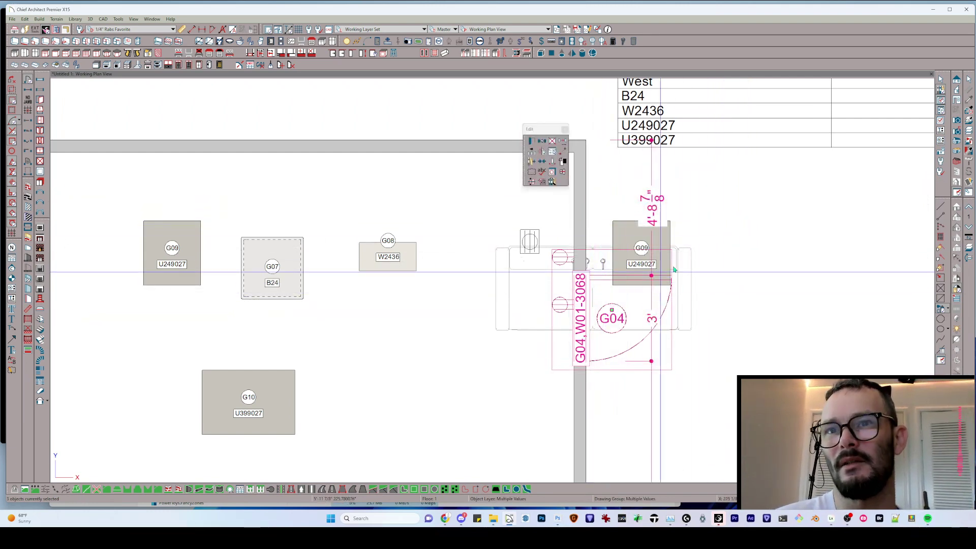
{"action": "scroll", "coordinate": [641, 307], "scroll_direction": "down", "scroll_amount": 1}
{"action": "left_click_drag", "start_coordinate": [747, 189], "coordinate": [438, 500]}
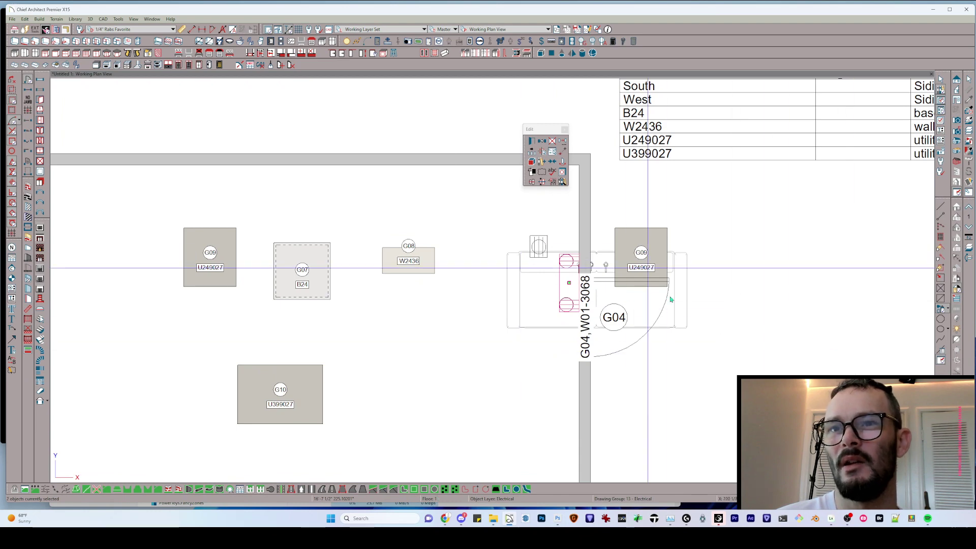
{"action": "left_click", "coordinate": [580, 322], "text": "shift"}
{"action": "scroll", "coordinate": [580, 320], "scroll_direction": "up", "scroll_amount": 2}
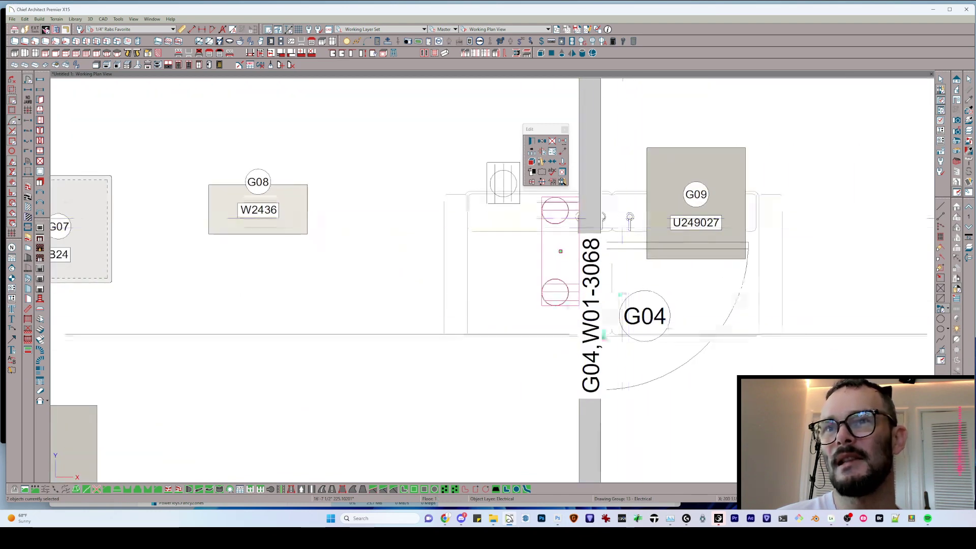
{"action": "scroll", "coordinate": [603, 337], "scroll_direction": "down", "scroll_amount": 3}
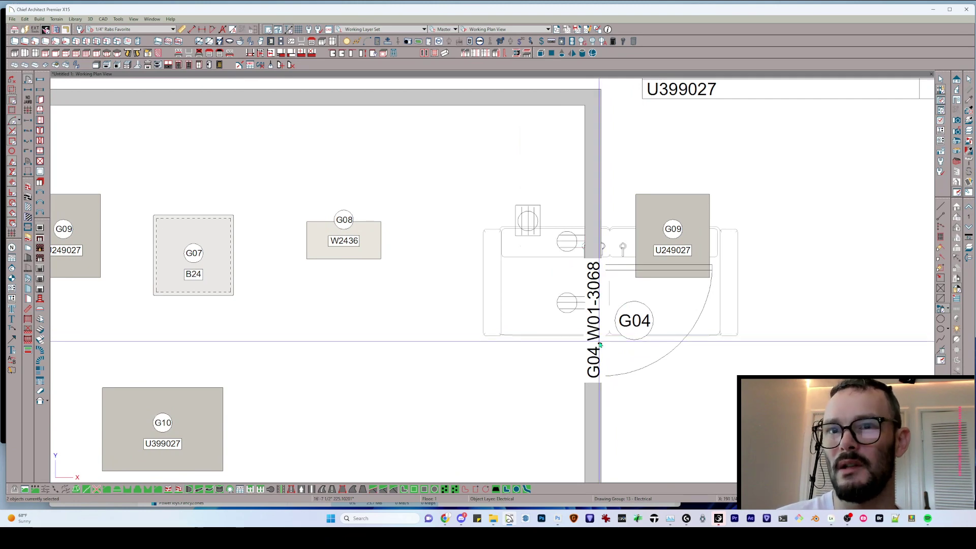
{"action": "left_click", "coordinate": [602, 337]}
{"action": "scroll", "coordinate": [603, 337], "scroll_direction": "down", "scroll_amount": 2}
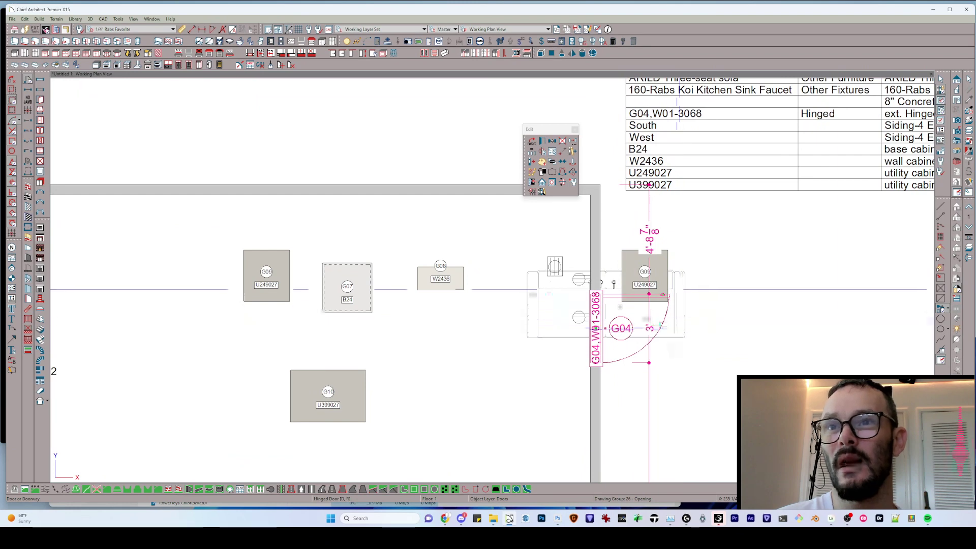
With the 220V Outlet tool, box-select the doorway outlets, then deselect the one beside the door
{"action": "left_click", "coordinate": [593, 42]}
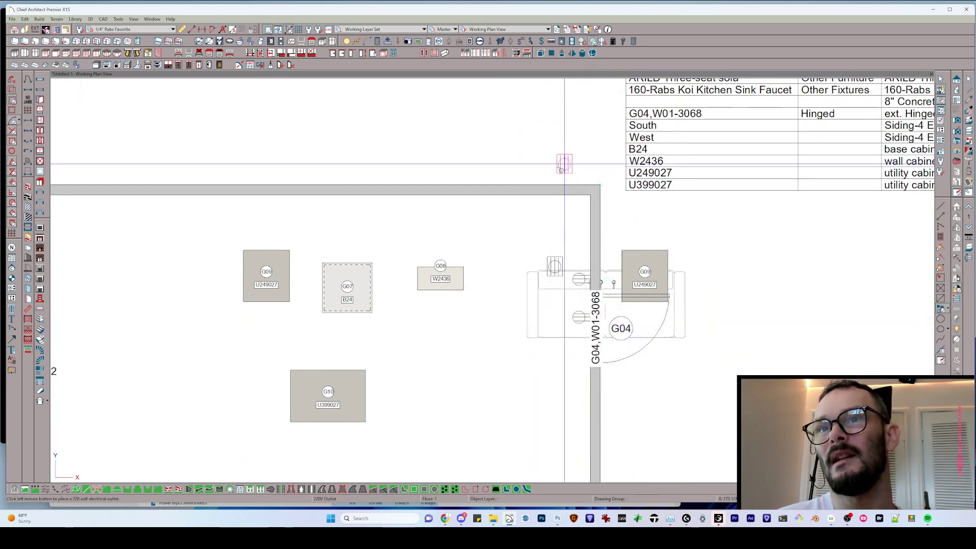
{"action": "left_click_drag", "start_coordinate": [707, 209], "coordinate": [494, 392]}
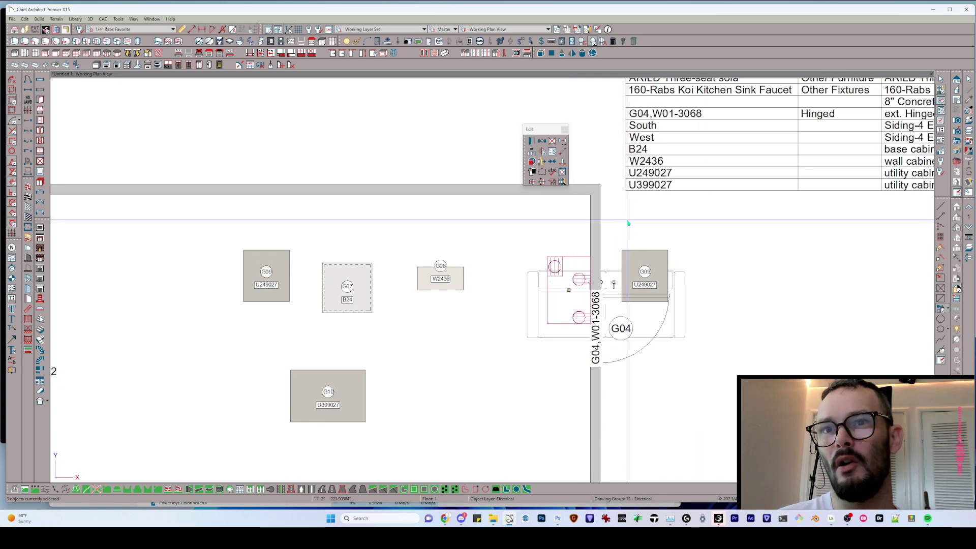
{"action": "left_click_drag", "start_coordinate": [628, 220], "coordinate": [566, 297], "text": "shift"}
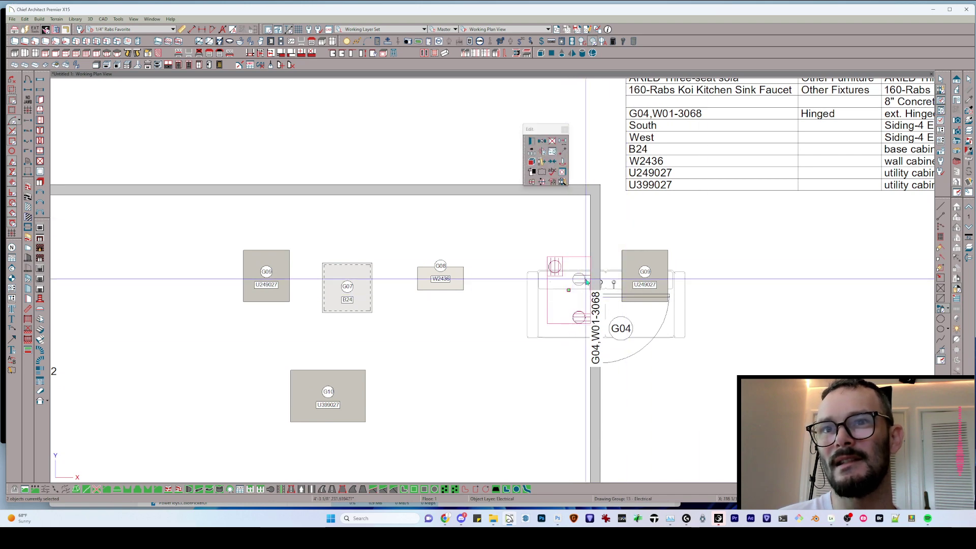
{"action": "scroll", "coordinate": [582, 278], "scroll_direction": "up", "scroll_amount": 4}
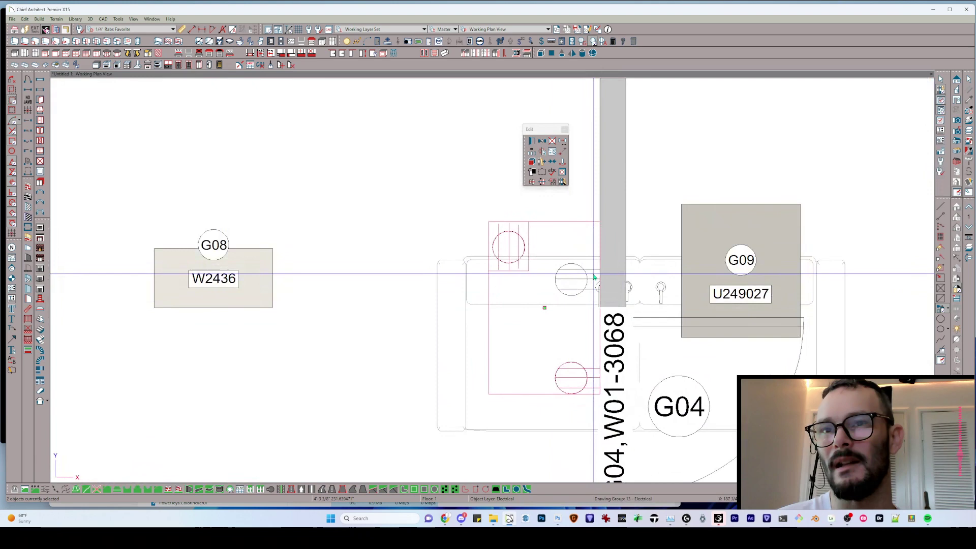
{"action": "scroll", "coordinate": [547, 302], "scroll_direction": "down", "scroll_amount": 2}
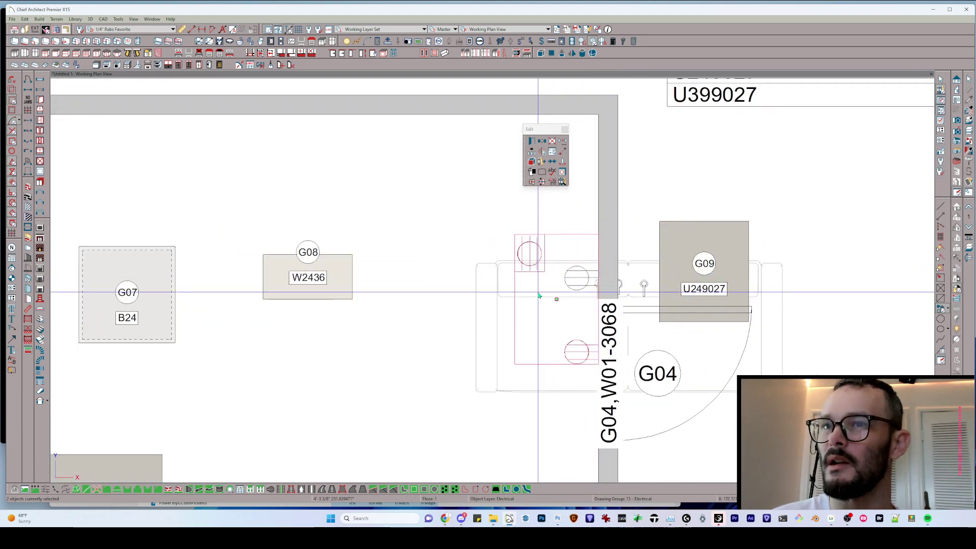
{"action": "scroll", "coordinate": [539, 295], "scroll_direction": "down", "scroll_amount": 2}
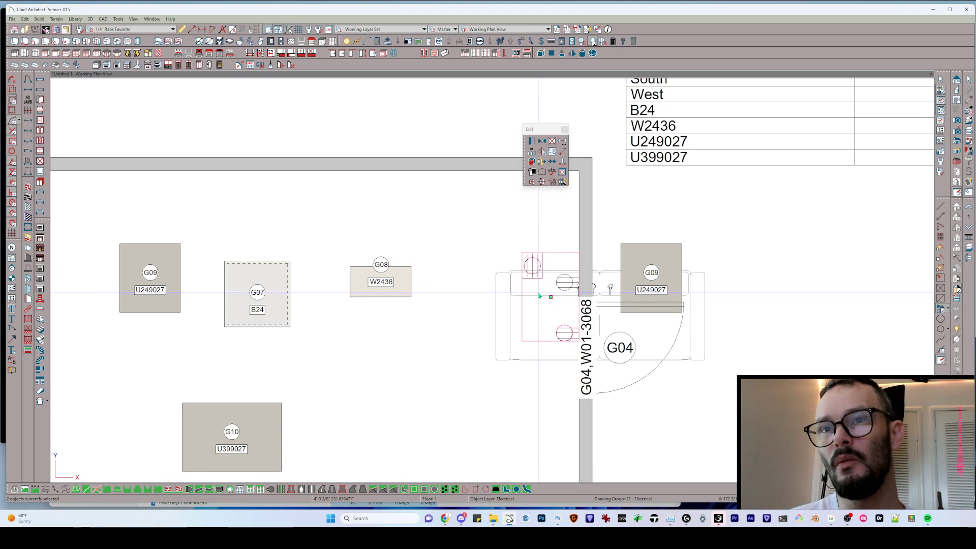
{"action": "scroll", "coordinate": [539, 296], "scroll_direction": "down", "scroll_amount": 2}
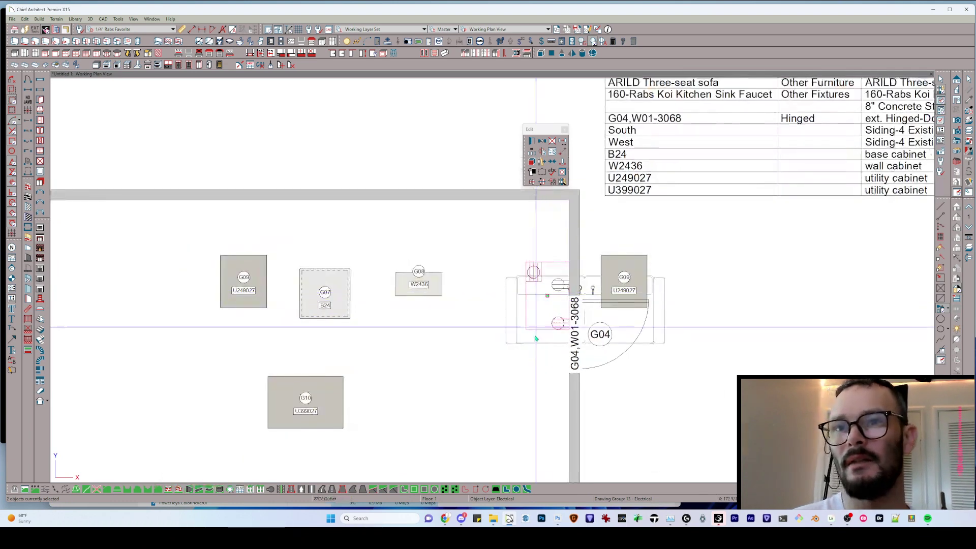
{"action": "scroll", "coordinate": [485, 439], "scroll_direction": "down", "scroll_amount": 1}
{"action": "scroll", "coordinate": [447, 450], "scroll_direction": "up", "scroll_amount": 1}
{"action": "scroll", "coordinate": [556, 414], "scroll_direction": "up", "scroll_amount": 1}
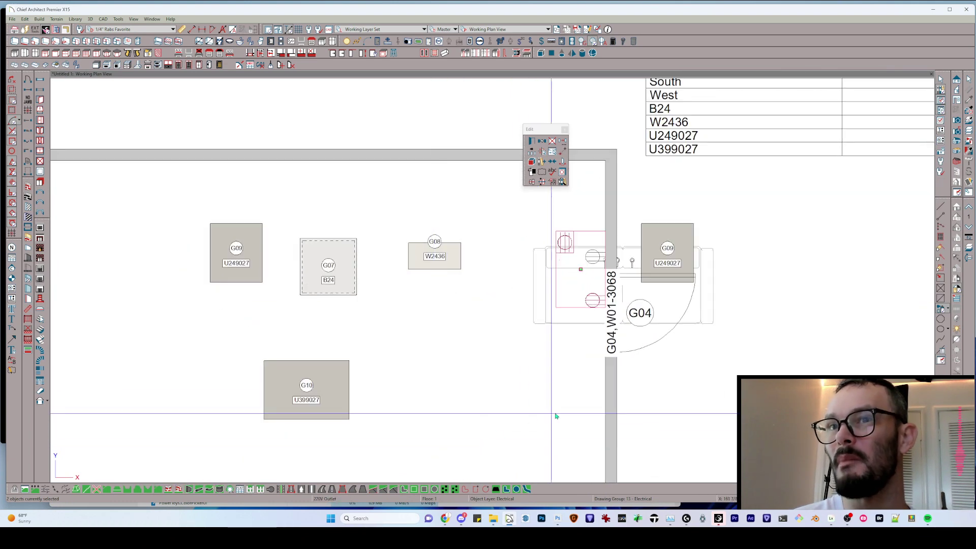
{"action": "scroll", "coordinate": [557, 415], "scroll_direction": "down", "scroll_amount": 2}
Select the Custom Schedule table and double-click it to bring up Schedule Specification
{"action": "scroll", "coordinate": [557, 416], "scroll_direction": "up", "scroll_amount": 1}
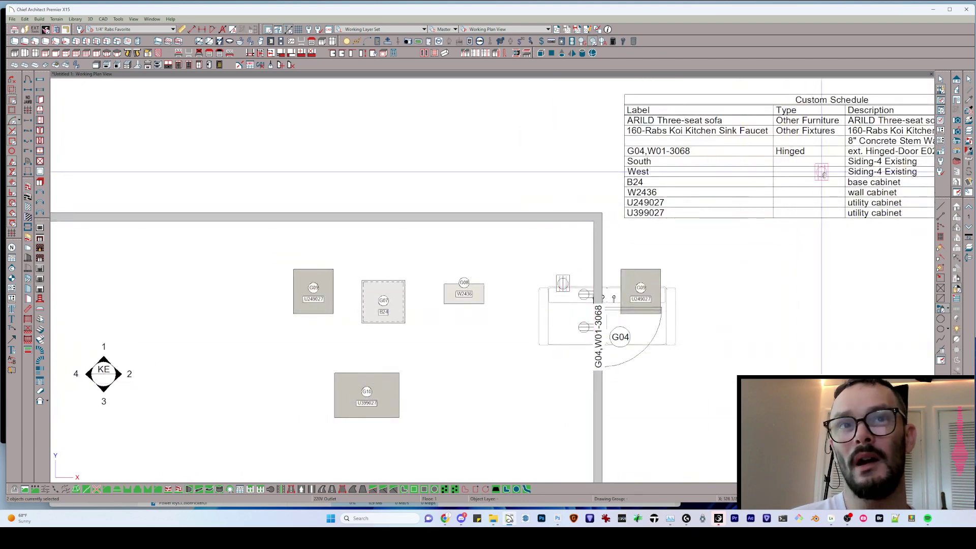
{"action": "left_click", "coordinate": [847, 161]}
{"action": "scroll", "coordinate": [853, 162], "scroll_direction": "down", "scroll_amount": 1}
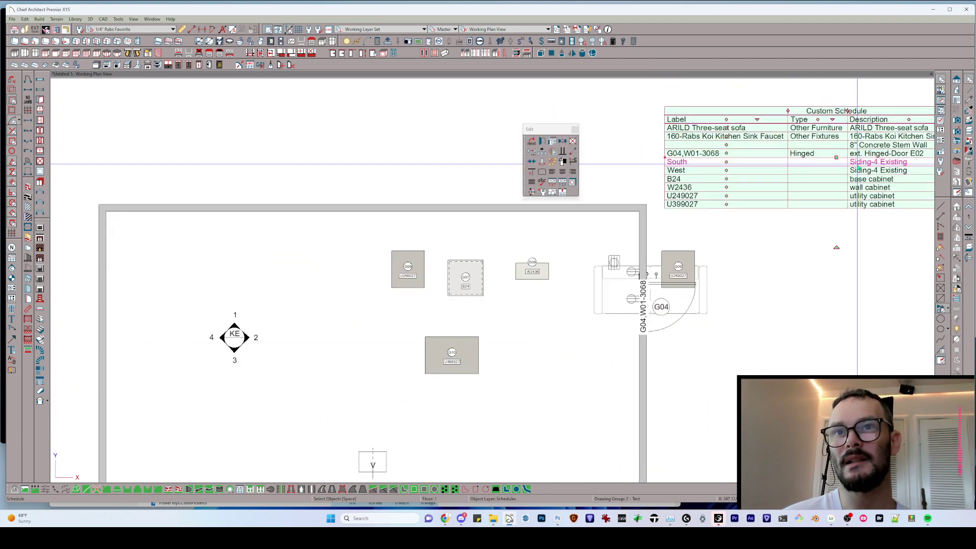
{"action": "scroll", "coordinate": [854, 167], "scroll_direction": "down", "scroll_amount": 2}
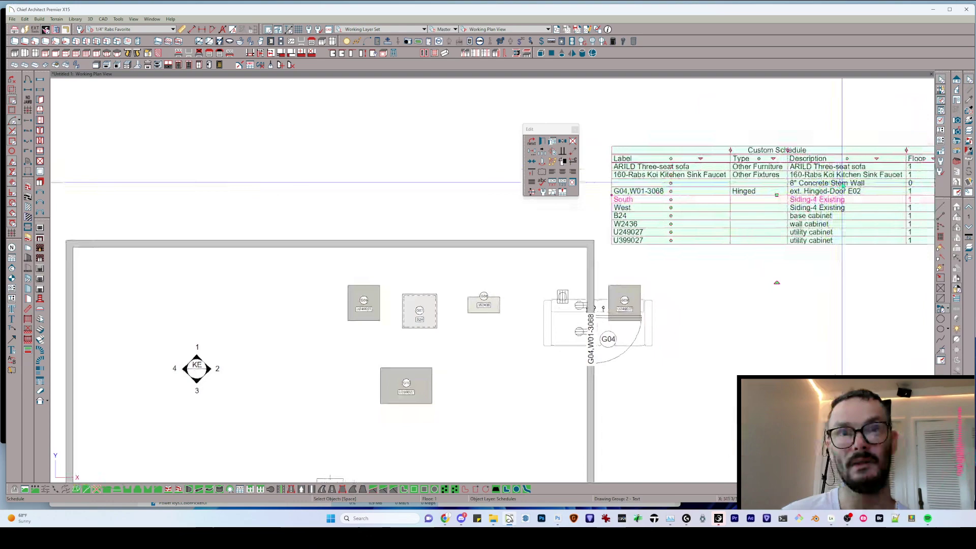
{"action": "scroll", "coordinate": [843, 185], "scroll_direction": "up", "scroll_amount": 1}
{"action": "scroll", "coordinate": [843, 186], "scroll_direction": "down", "scroll_amount": 1}
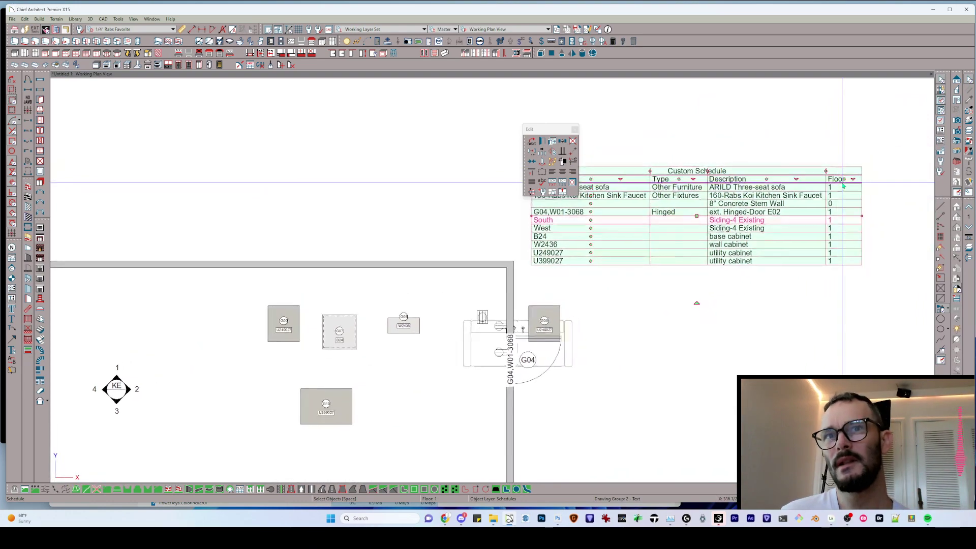
{"action": "scroll", "coordinate": [842, 186], "scroll_direction": "up", "scroll_amount": 1}
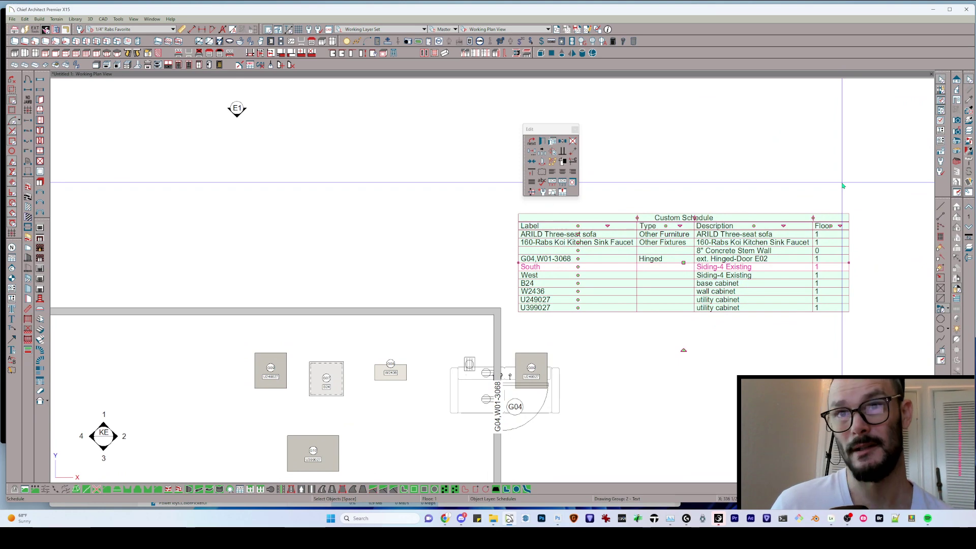
{"action": "double_click", "coordinate": [700, 246]}
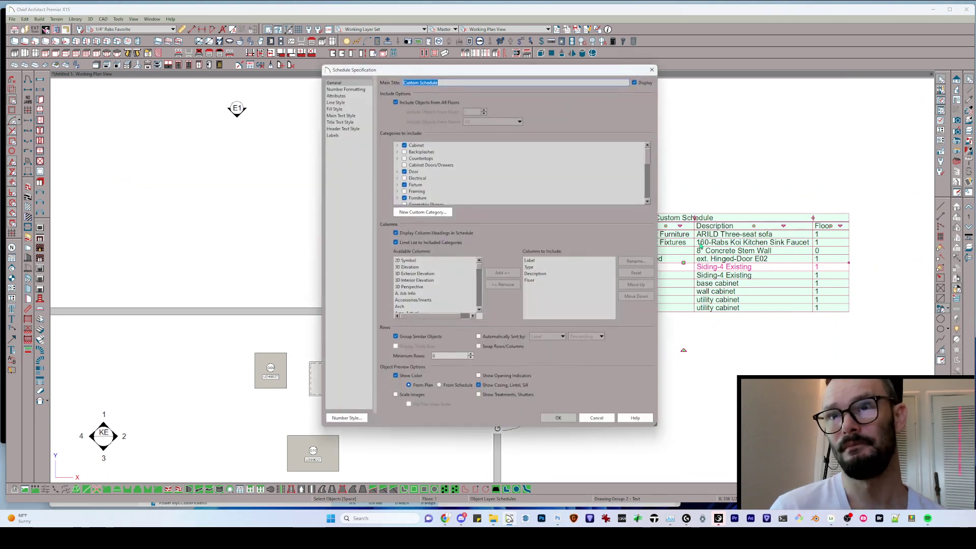
Check Group Similar Objects under Rows and confirm the Custom Schedule settings
{"action": "left_click", "coordinate": [396, 337]}
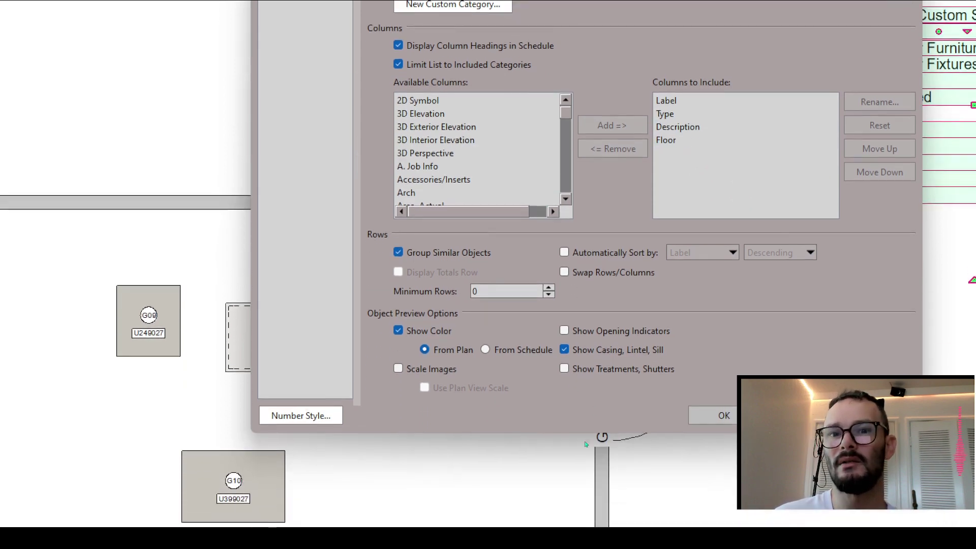
{"action": "left_click", "coordinate": [722, 415]}
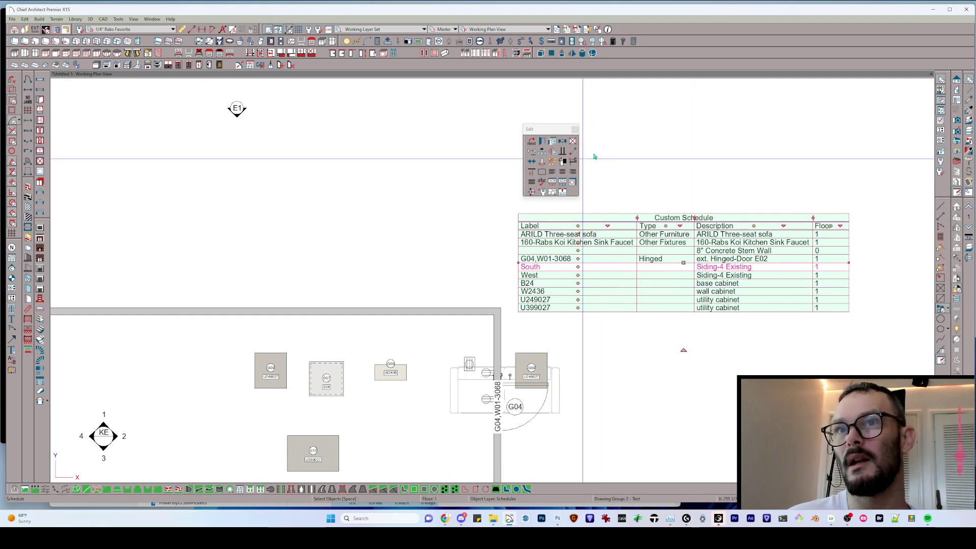
Paste a copy of the Custom Schedule at the left and explode it into a live schedule
{"action": "scroll", "coordinate": [652, 259], "scroll_direction": "up", "scroll_amount": 1}
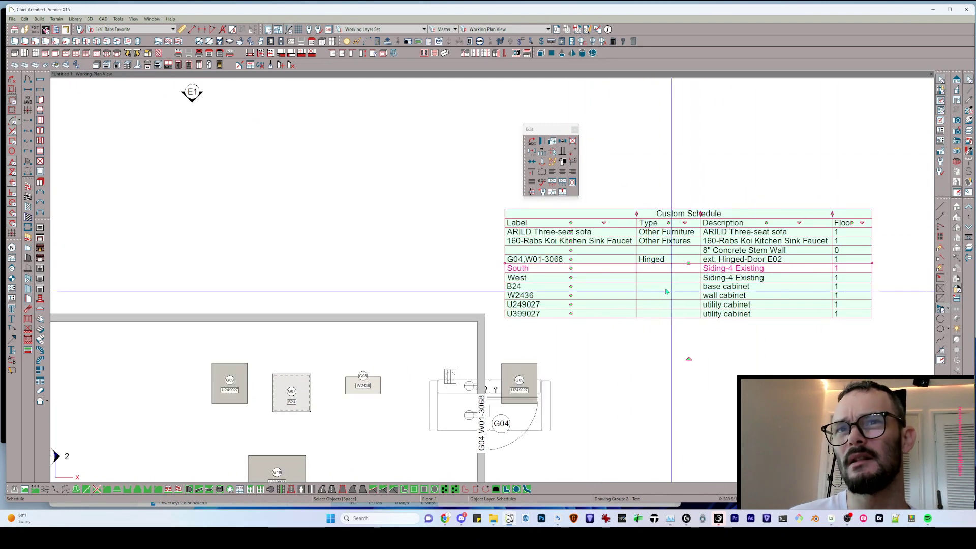
{"action": "left_click", "coordinate": [630, 257]}
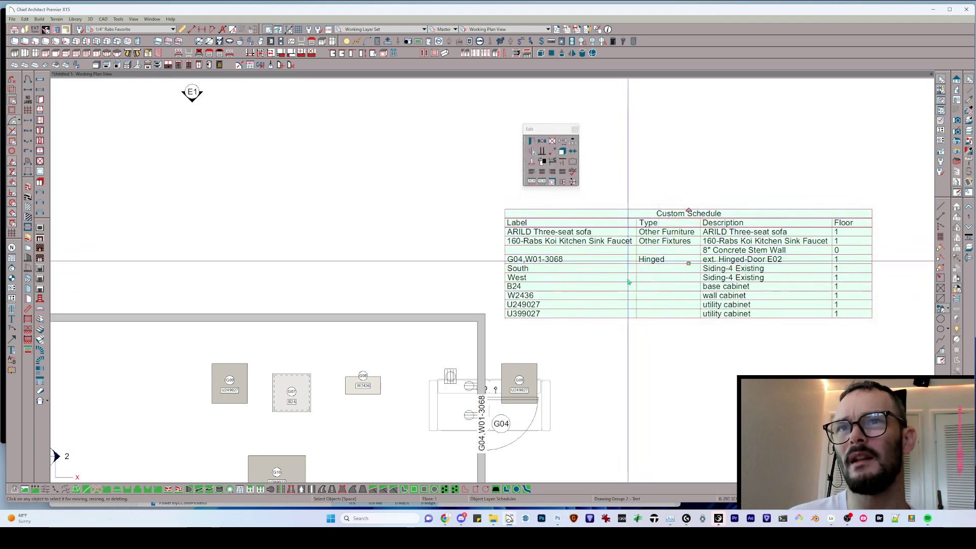
{"action": "left_click", "coordinate": [561, 152]}
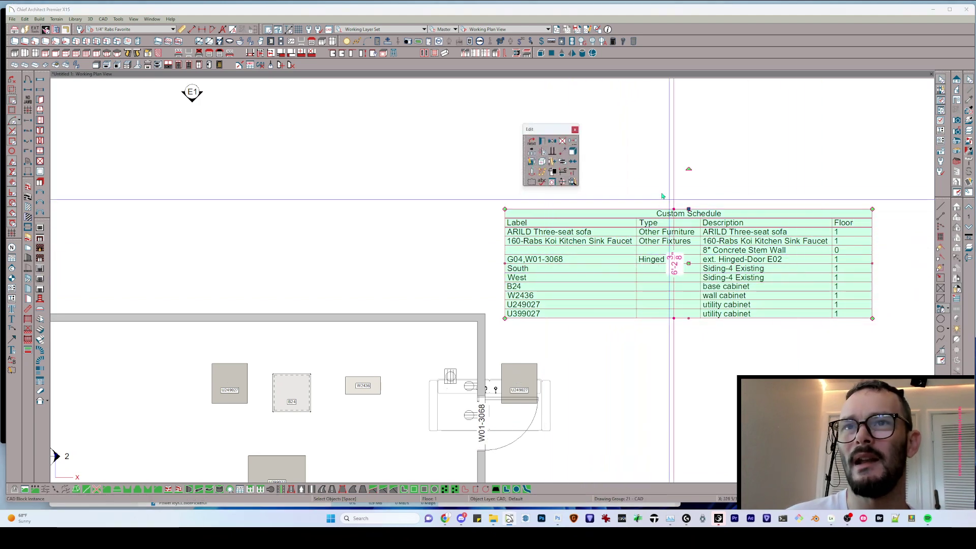
{"action": "left_click", "coordinate": [573, 152]}
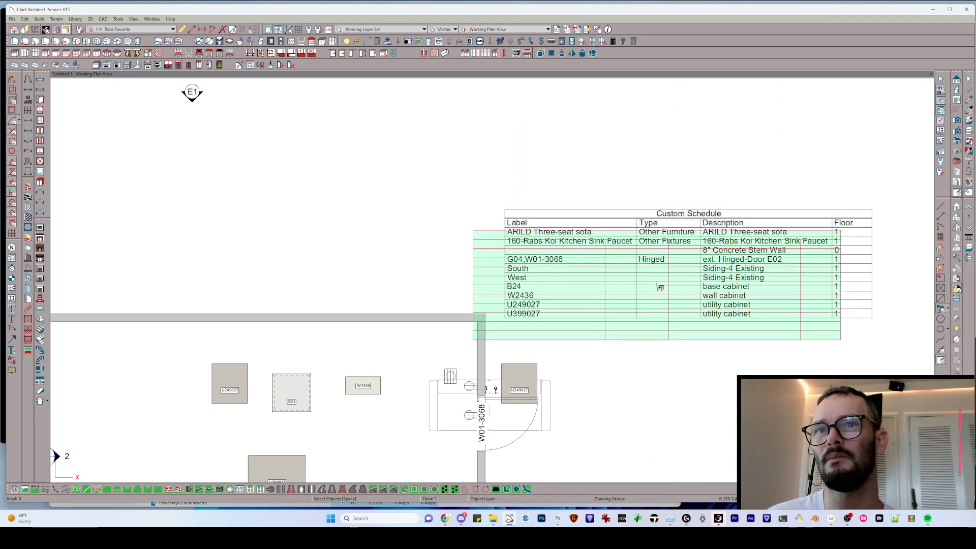
{"action": "left_click", "coordinate": [366, 246]}
{"action": "scroll", "coordinate": [300, 203], "scroll_direction": "up", "scroll_amount": 1}
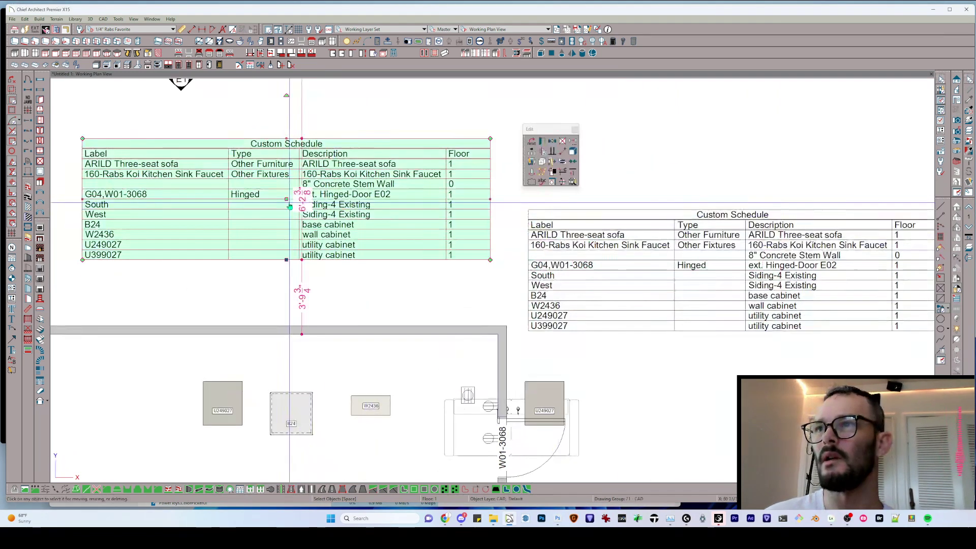
{"action": "left_click", "coordinate": [576, 151]}
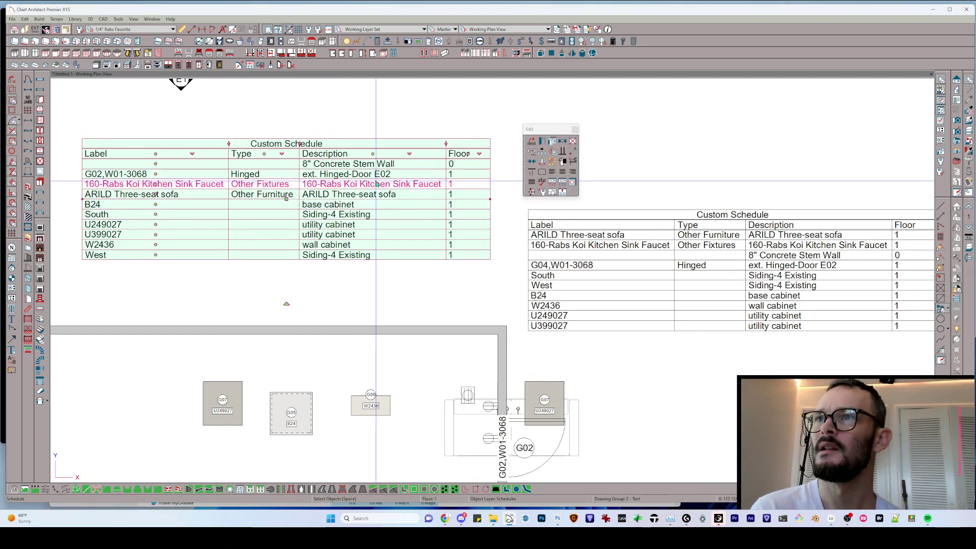
Delete the copied schedule and reselect the original Custom Schedule
{"action": "key", "text": "Delete"}
{"action": "left_click", "coordinate": [682, 288]}
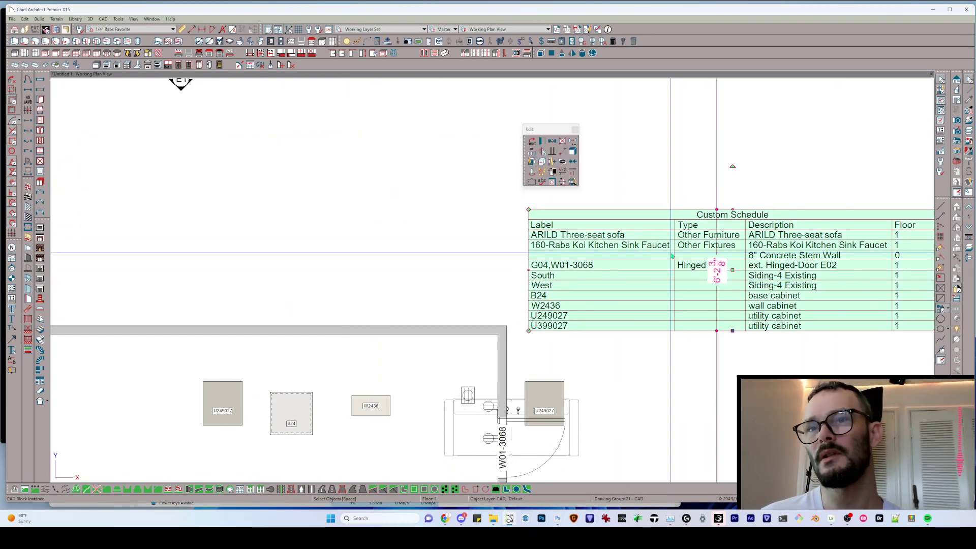
{"action": "scroll", "coordinate": [701, 254], "scroll_direction": "down", "scroll_amount": 1}
{"action": "scroll", "coordinate": [705, 248], "scroll_direction": "down", "scroll_amount": 2}
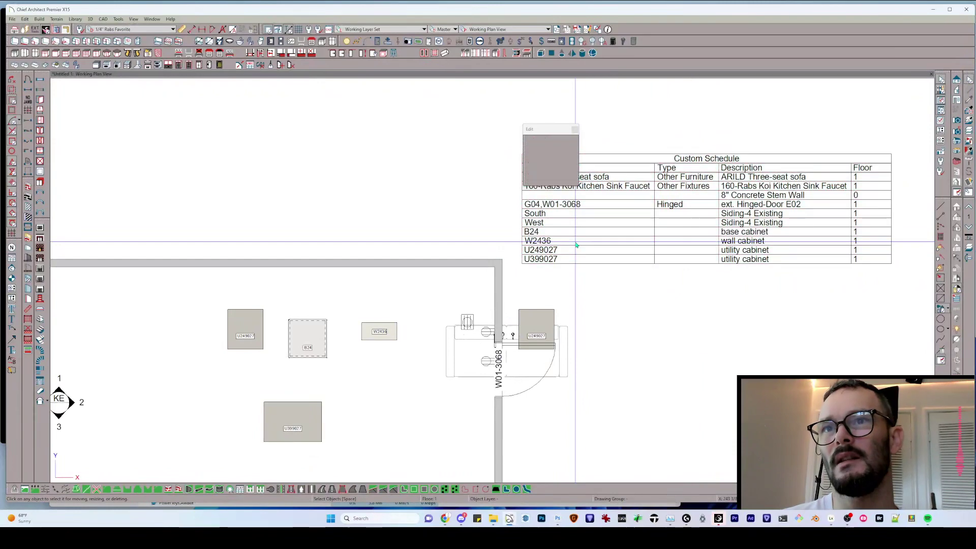
{"action": "left_click", "coordinate": [705, 114]}
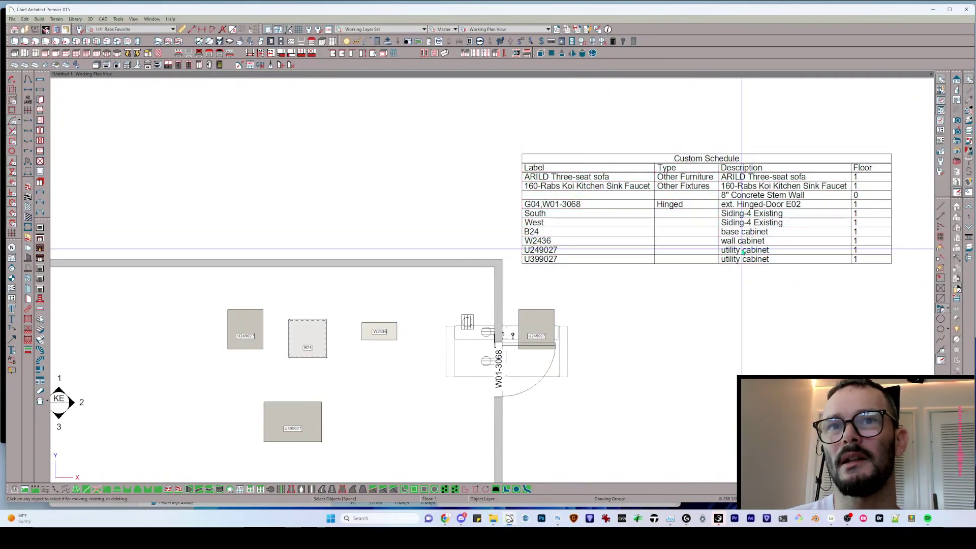
{"action": "left_click", "coordinate": [755, 214]}
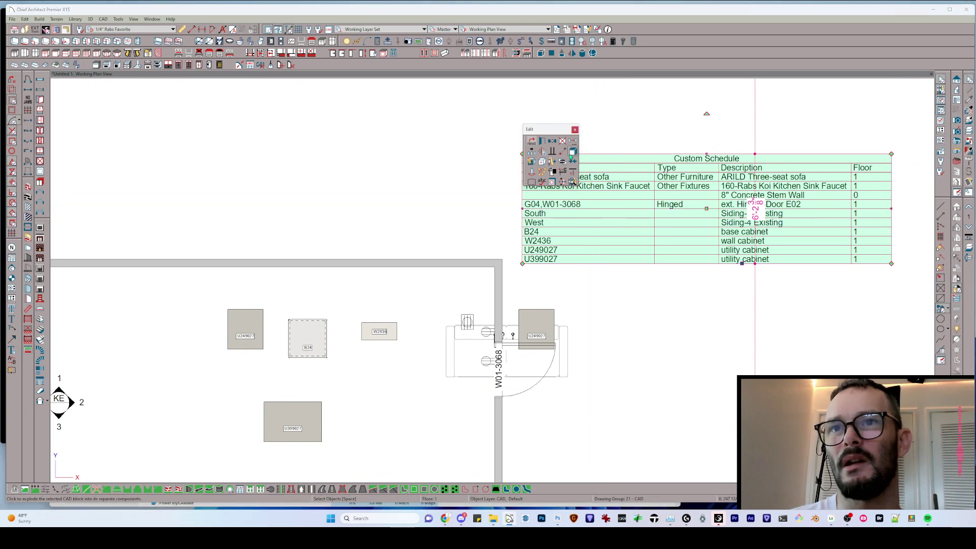
Explode the Custom Schedule into a live schedule, show U249027 in plan, and cancel its specification
{"action": "left_click", "coordinate": [560, 250]}
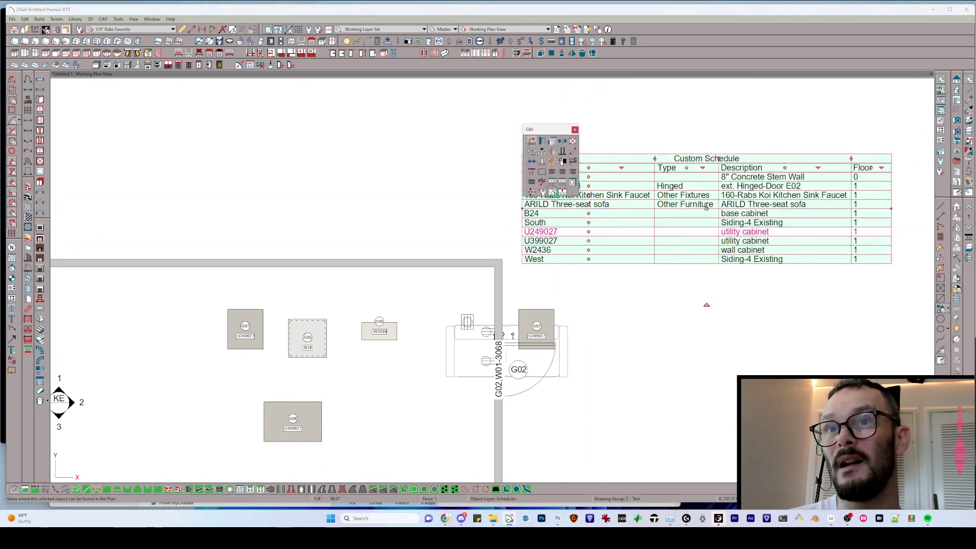
{"action": "left_click", "coordinate": [556, 195]}
{"action": "left_click", "coordinate": [564, 231]}
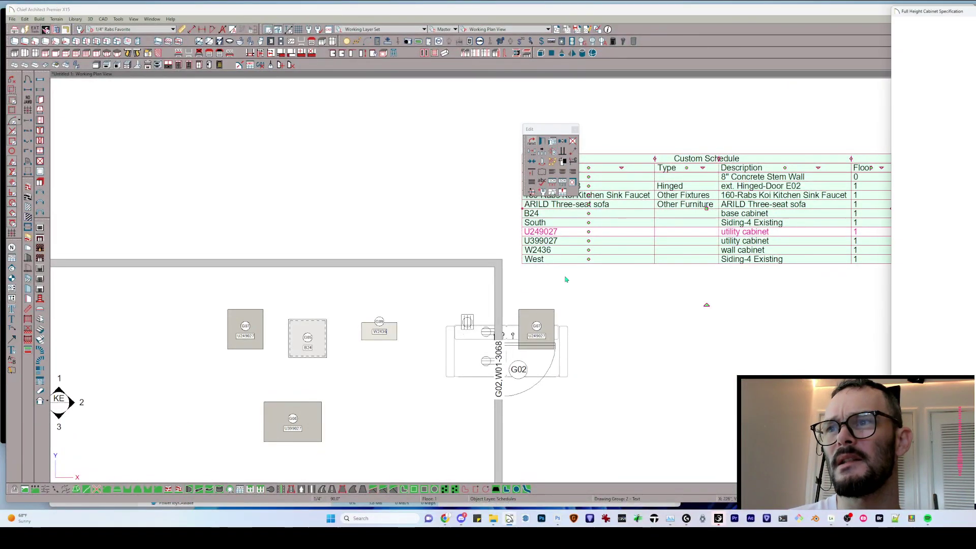
{"action": "left_click_drag", "start_coordinate": [931, 6], "coordinate": [415, 148]}
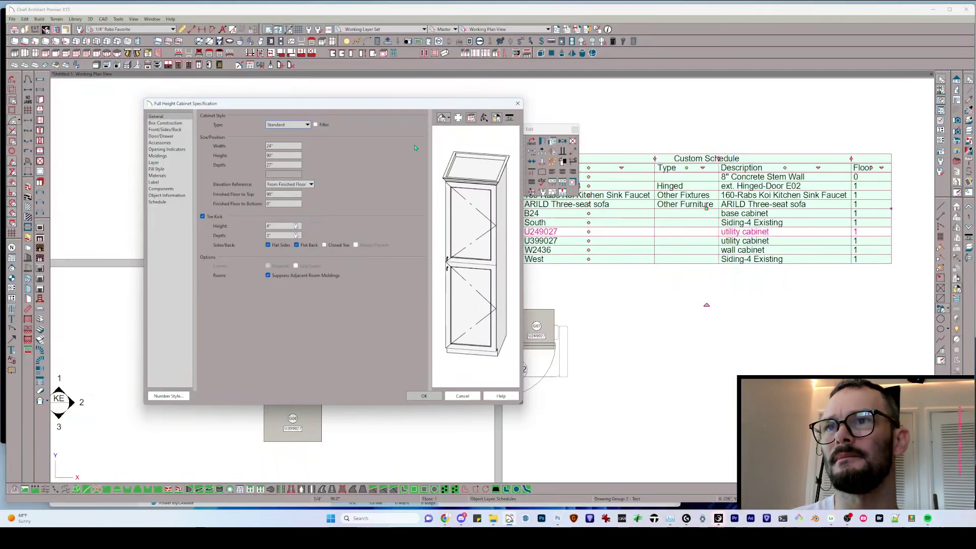
{"action": "left_click", "coordinate": [462, 396]}
{"action": "scroll", "coordinate": [314, 347], "scroll_direction": "down", "scroll_amount": 5}
{"action": "scroll", "coordinate": [572, 332], "scroll_direction": "up", "scroll_amount": 3}
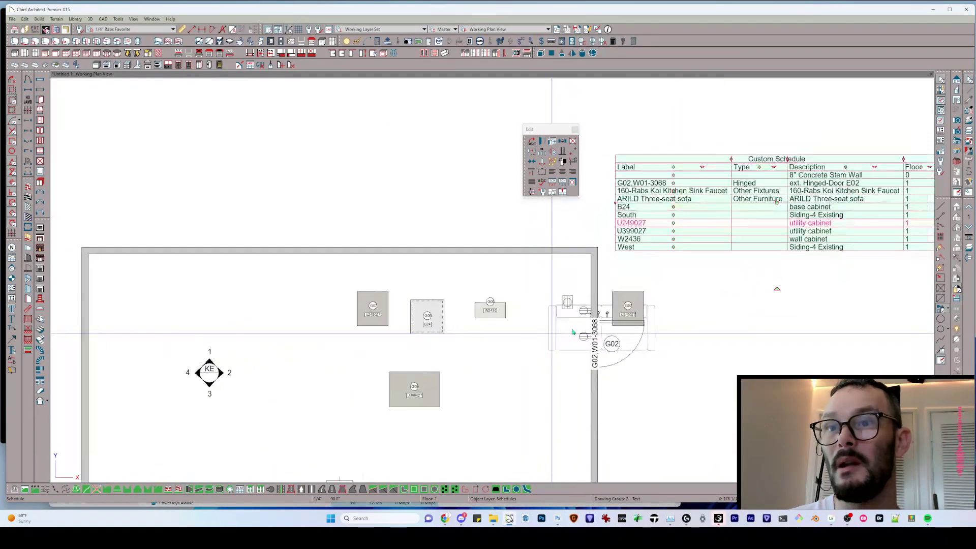
{"action": "left_click", "coordinate": [626, 313]}
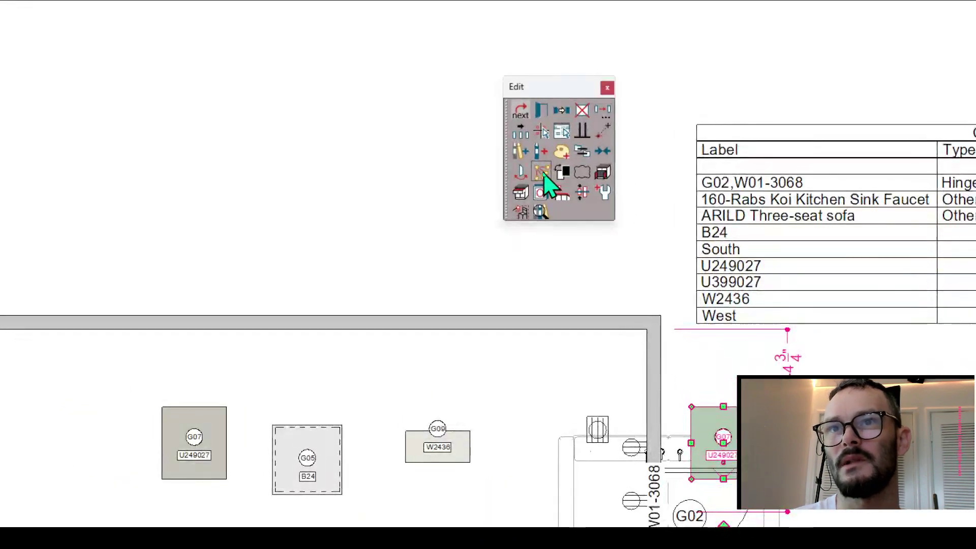
{"action": "left_click", "coordinate": [543, 174]}
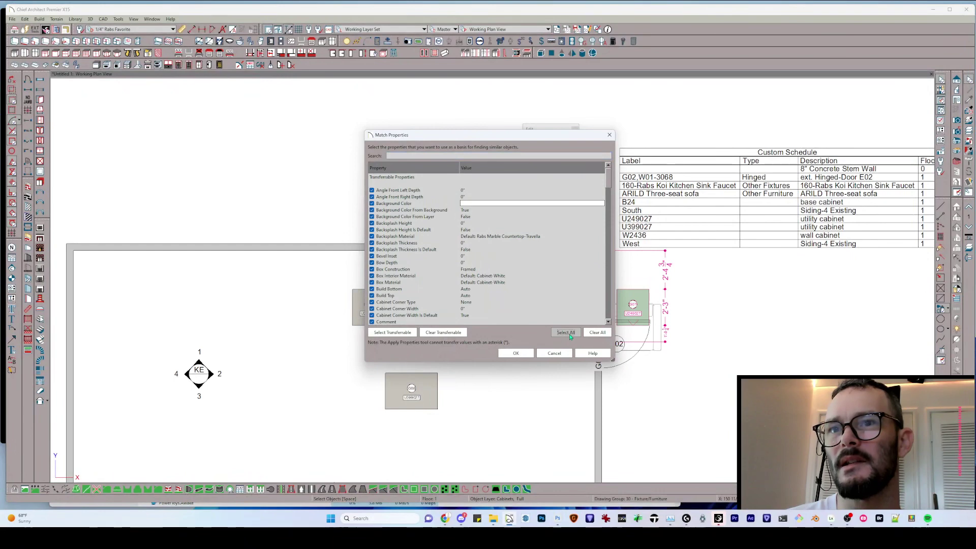
{"action": "left_click", "coordinate": [515, 353]}
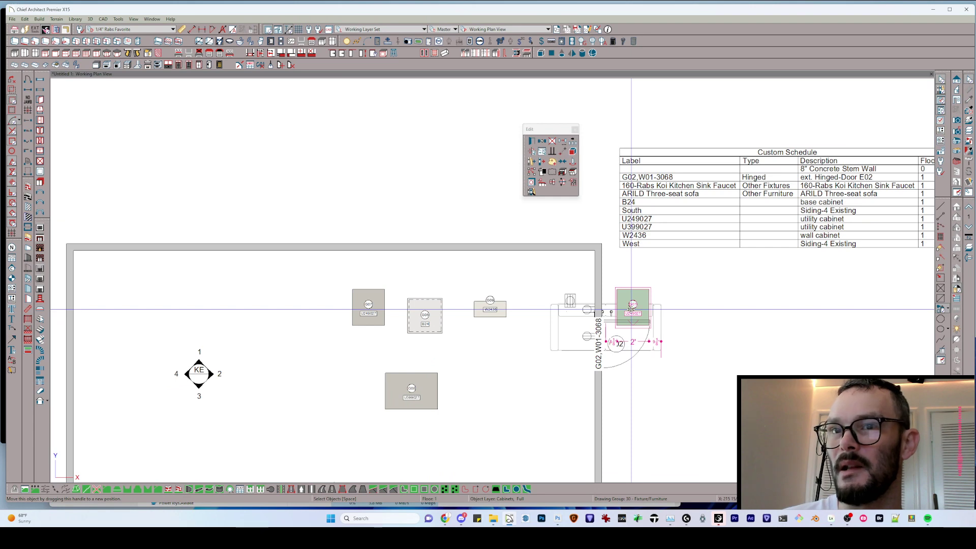
Move the right U249027 cabinet inside the room against the wall
{"action": "mouse_move", "coordinate": [632, 305]}
{"action": "left_mouse_down"}
{"action": "mouse_move", "coordinate": [643, 272]}
{"action": "mouse_move", "coordinate": [628, 307]}
{"action": "left_mouse_up"}
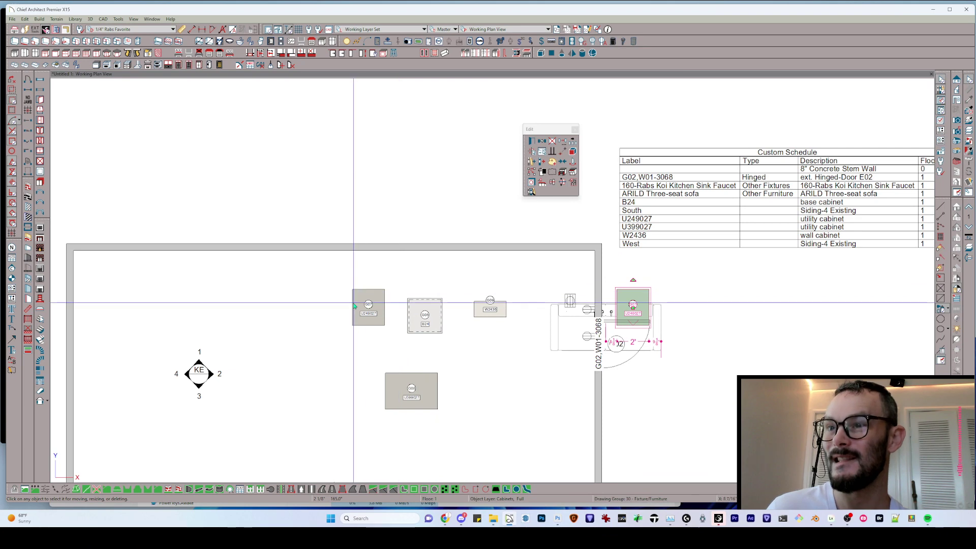
{"action": "left_click_drag", "start_coordinate": [632, 304], "coordinate": [540, 305]}
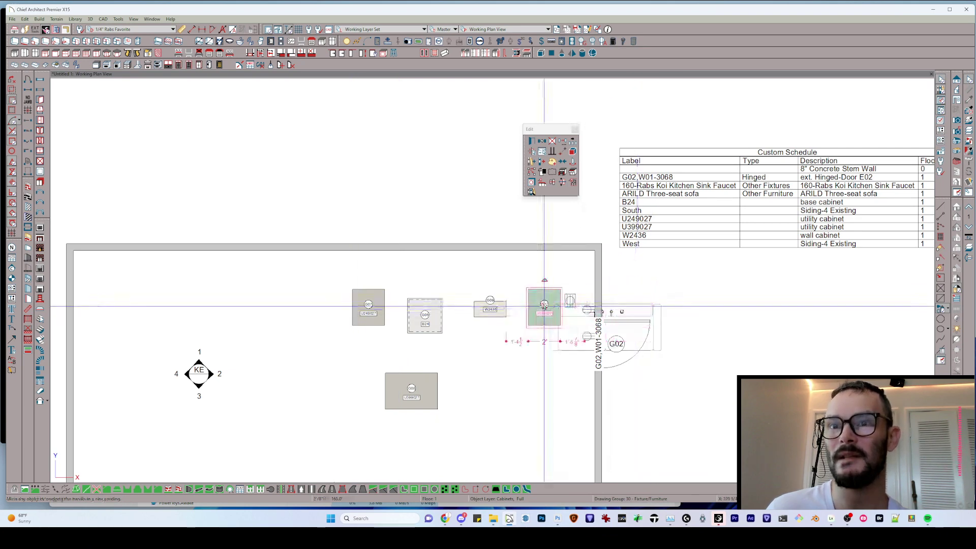
{"action": "scroll", "coordinate": [541, 305], "scroll_direction": "up", "scroll_amount": 1}
Select both matching U249027 cabinets and apply their properties to the U399027 cabinet
{"action": "left_click", "coordinate": [543, 303]}
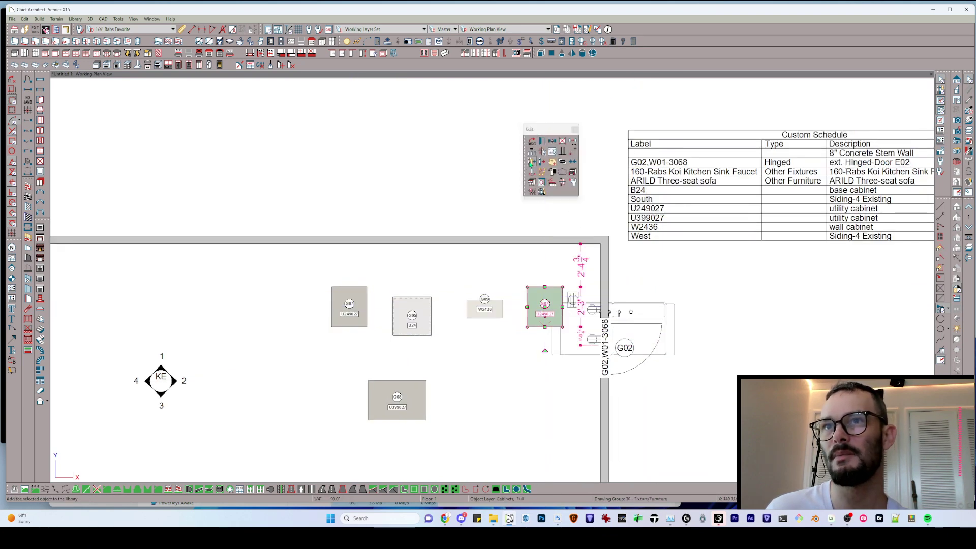
{"action": "left_click", "coordinate": [542, 172]}
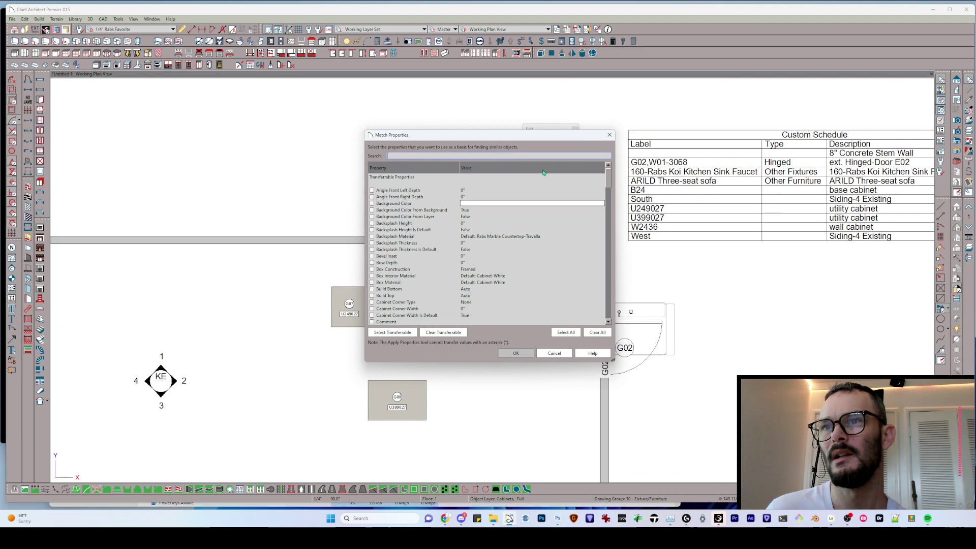
{"action": "left_click", "coordinate": [512, 354]}
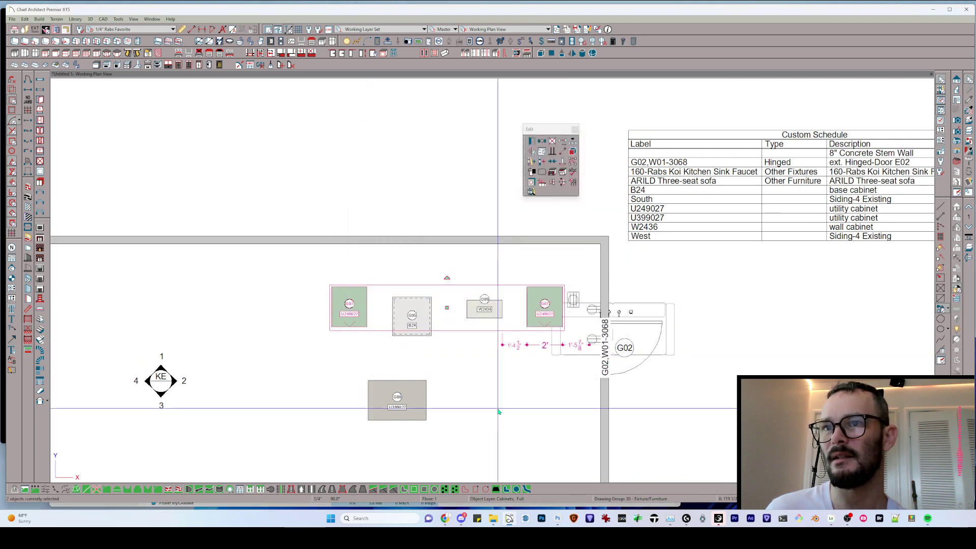
{"action": "scroll", "coordinate": [500, 407], "scroll_direction": "down", "scroll_amount": 1}
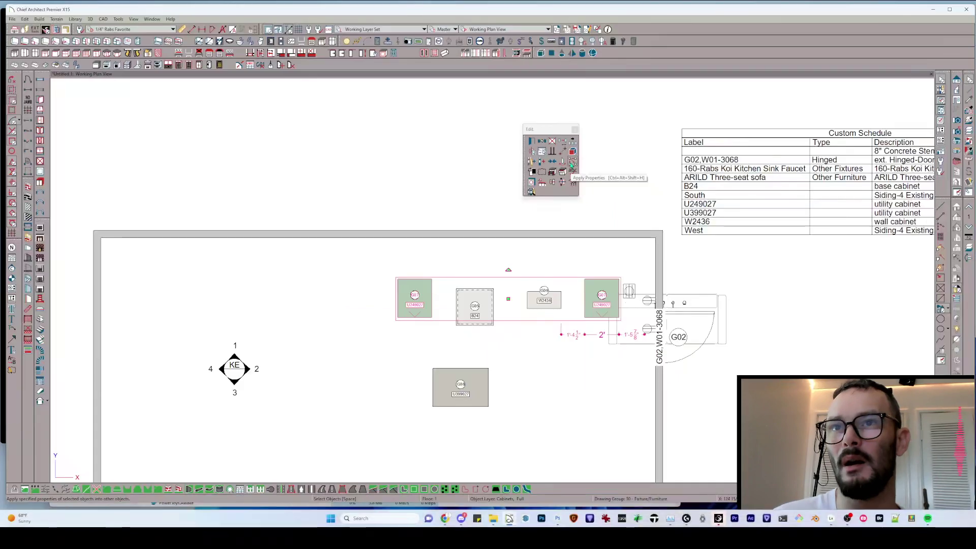
{"action": "left_click", "coordinate": [573, 162]}
{"action": "left_click_drag", "start_coordinate": [532, 349], "coordinate": [349, 464]}
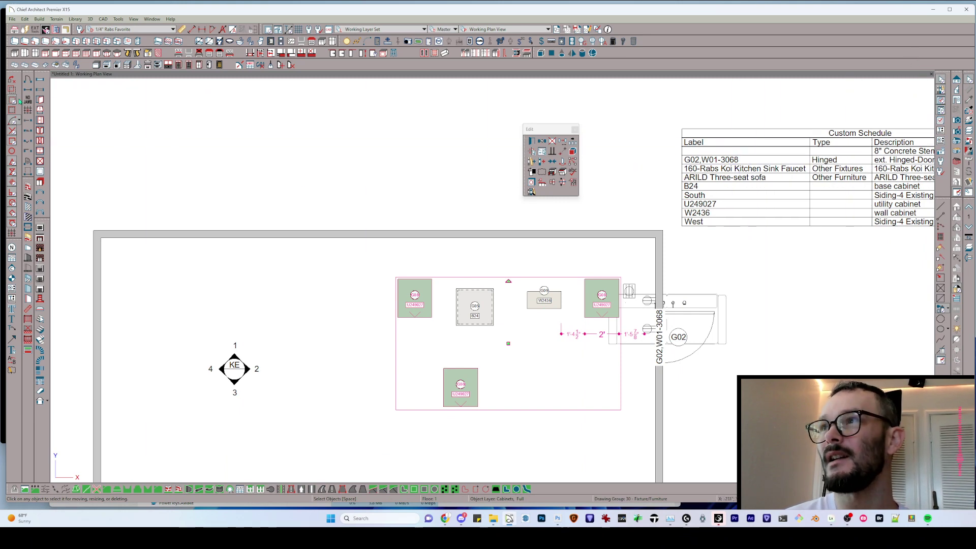
Use cabinet-tool marquees to select only the B24 base cabinet, then only the W2436 wall cabinet
{"action": "left_click", "coordinate": [943, 79]}
{"action": "scroll", "coordinate": [505, 341], "scroll_direction": "up", "scroll_amount": 1}
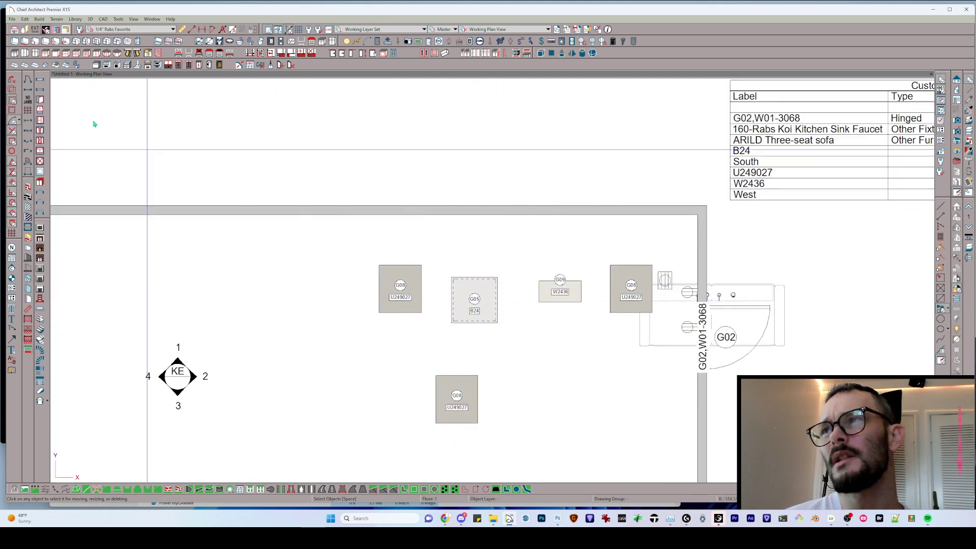
{"action": "left_click_drag", "start_coordinate": [330, 214], "coordinate": [513, 401]}
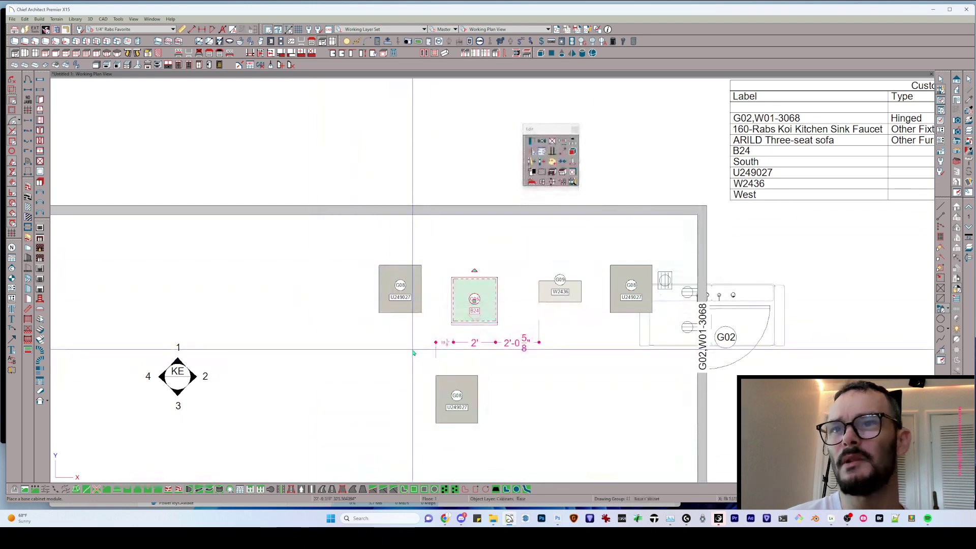
{"action": "left_click", "coordinate": [29, 53]}
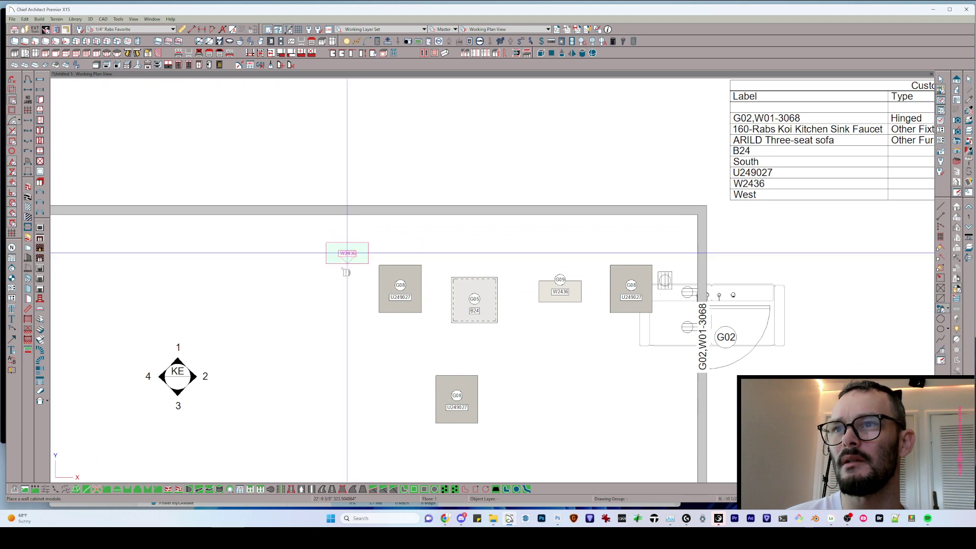
{"action": "left_click_drag", "start_coordinate": [307, 224], "coordinate": [885, 462]}
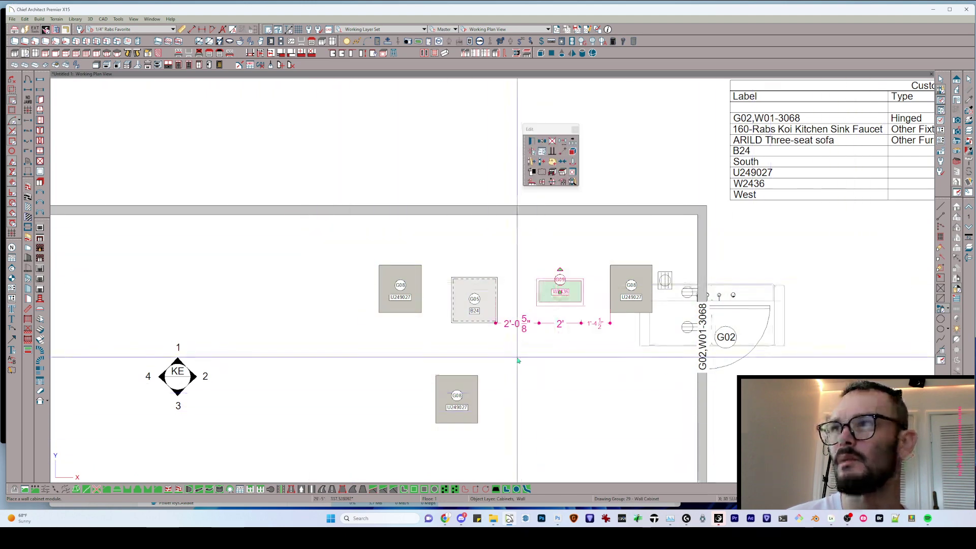
Drag a box across the room to select all five cabinets at once
{"action": "left_click", "coordinate": [39, 52]}
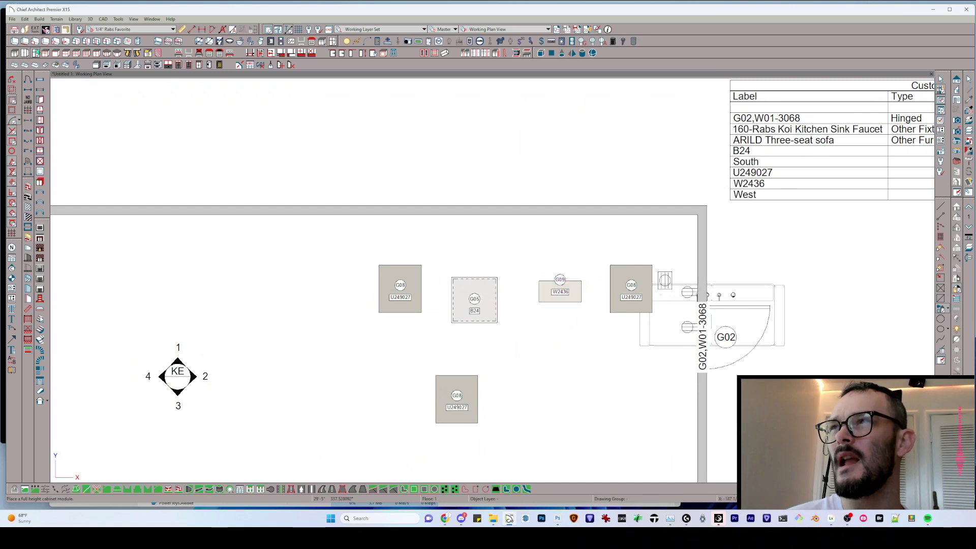
{"action": "key", "text": "Escape"}
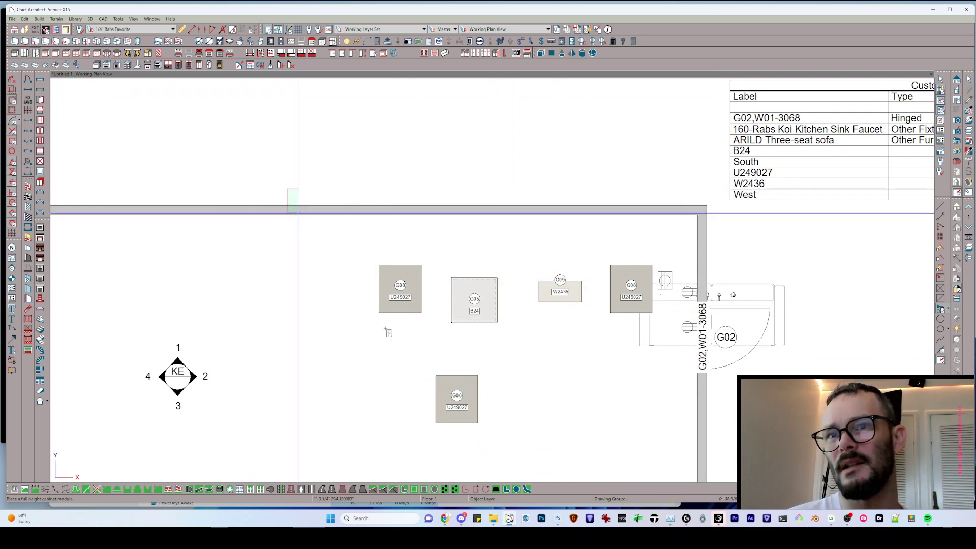
{"action": "left_click_drag", "start_coordinate": [388, 331], "coordinate": [655, 405]}
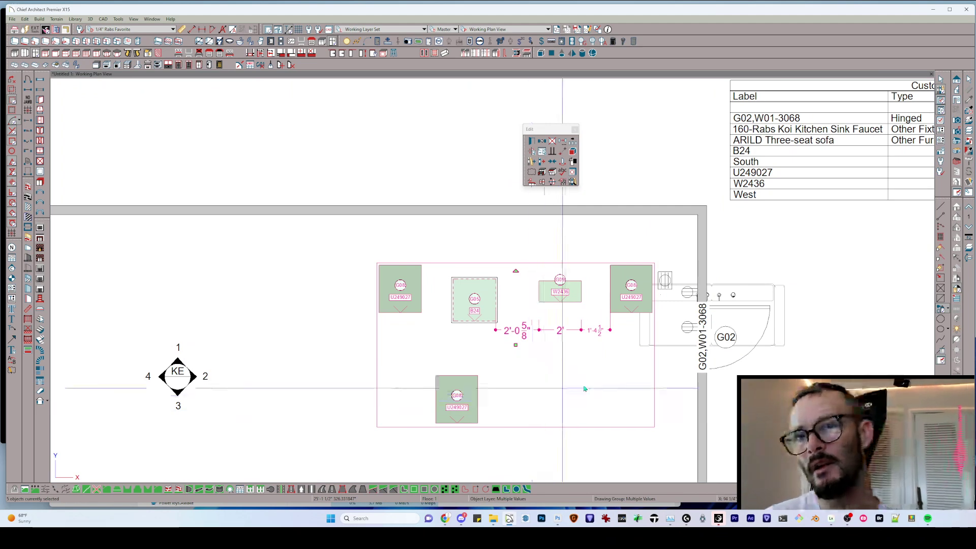
{"action": "scroll", "coordinate": [761, 346], "scroll_direction": "down", "scroll_amount": 1}
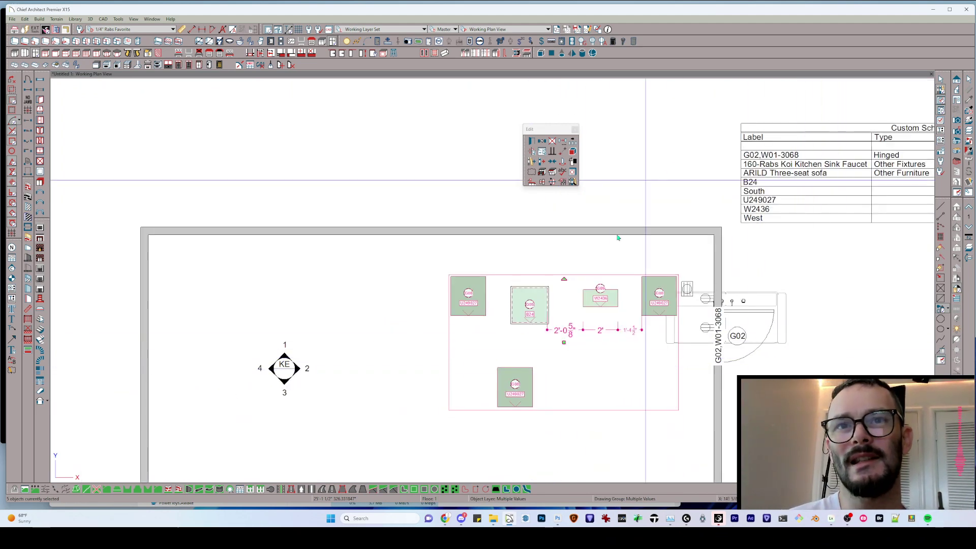
{"action": "left_click", "coordinate": [458, 260]}
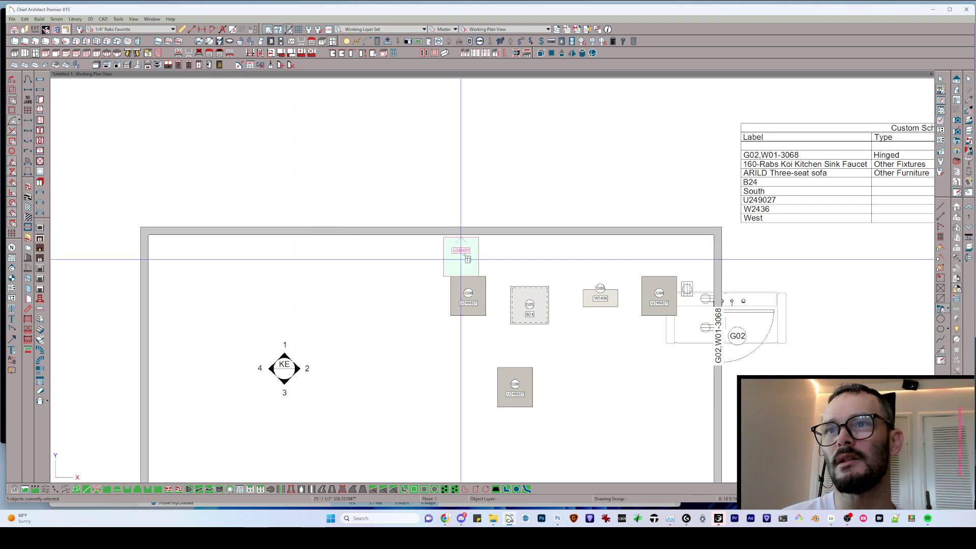
{"action": "left_click_drag", "start_coordinate": [388, 156], "coordinate": [862, 480]}
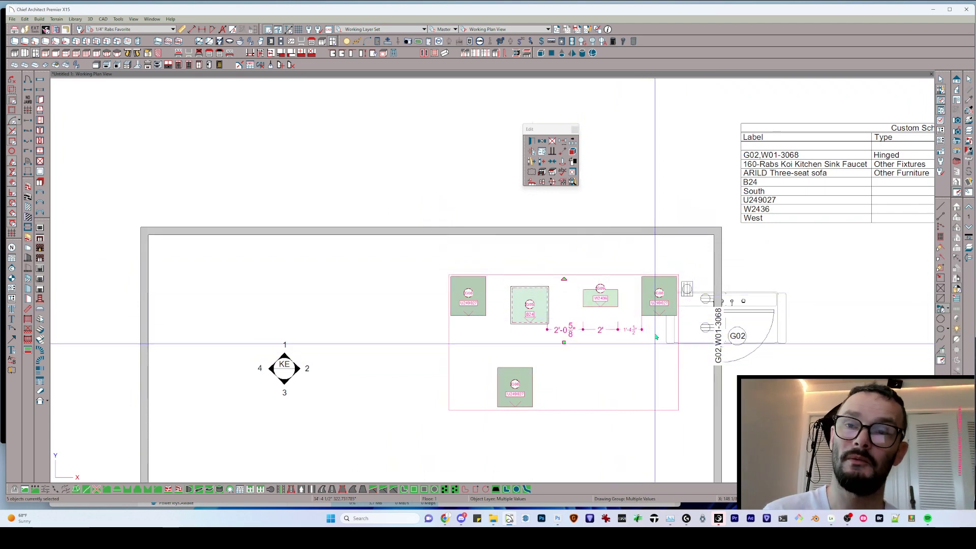
With Marquee Select Similar (Alt+H), pick a U249027 cabinet and box the room to select its three matches
{"action": "left_click", "coordinate": [648, 280]}
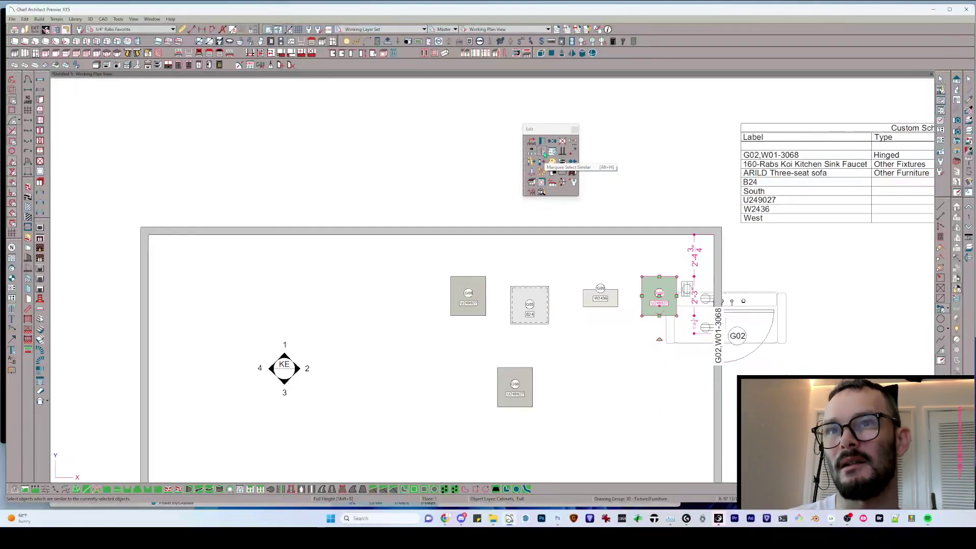
{"action": "left_click", "coordinate": [541, 151]}
{"action": "left_click_drag", "start_coordinate": [704, 217], "coordinate": [412, 387]}
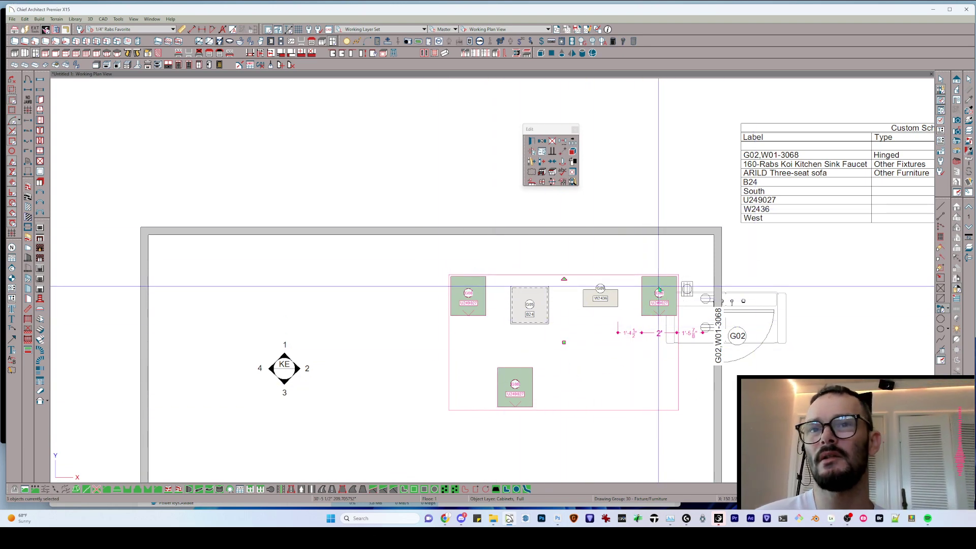
Place three ceiling light fixtures in the kitchen around the cabinets
{"action": "left_click", "coordinate": [346, 41]}
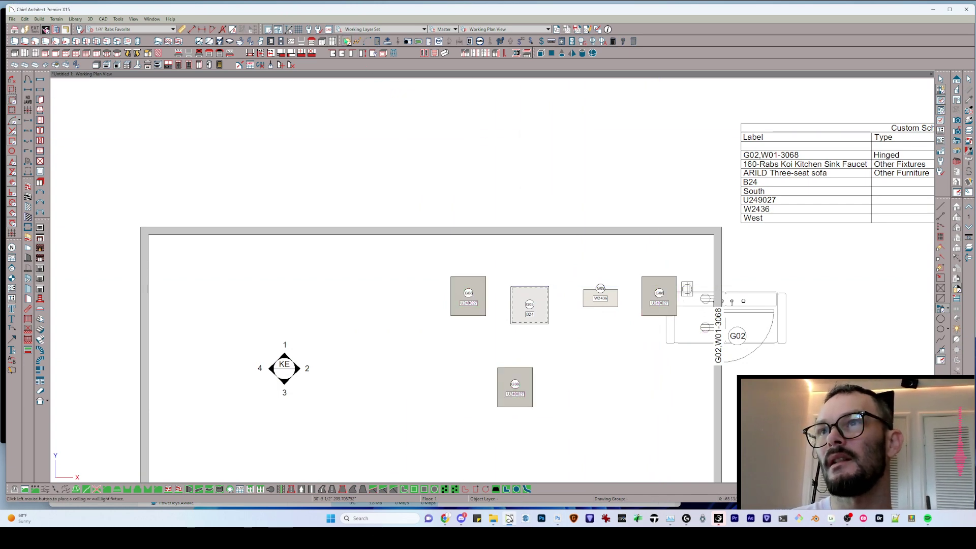
{"action": "left_click", "coordinate": [353, 290]}
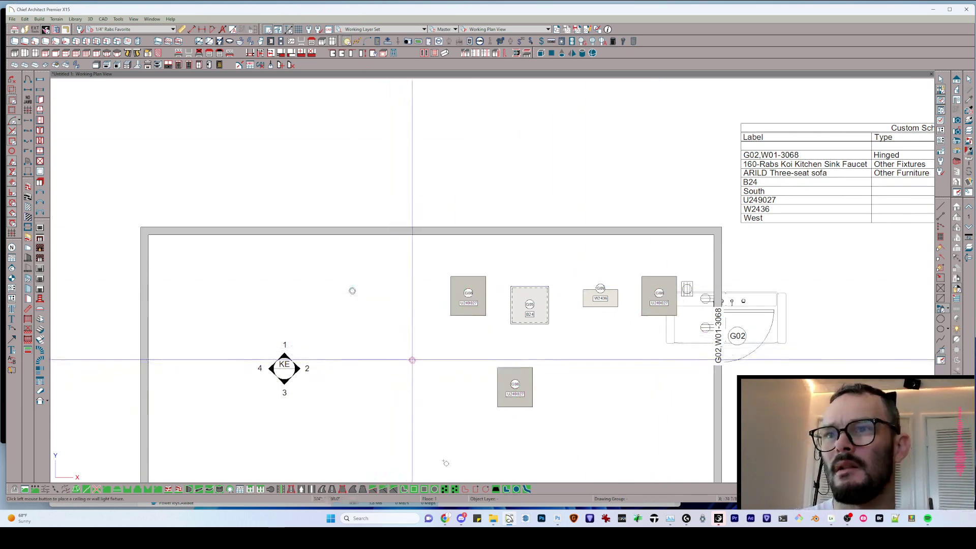
{"action": "left_click", "coordinate": [412, 360]}
{"action": "left_click", "coordinate": [615, 345]}
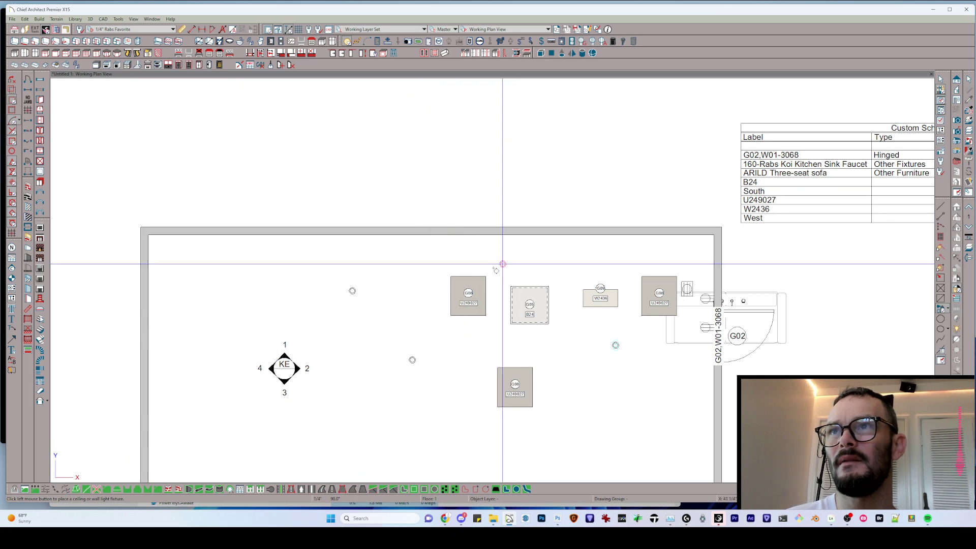
Pick the leftmost light and use Marquee Select Similar to select all six fixtures
{"action": "left_click_drag", "start_coordinate": [310, 163], "coordinate": [973, 470]}
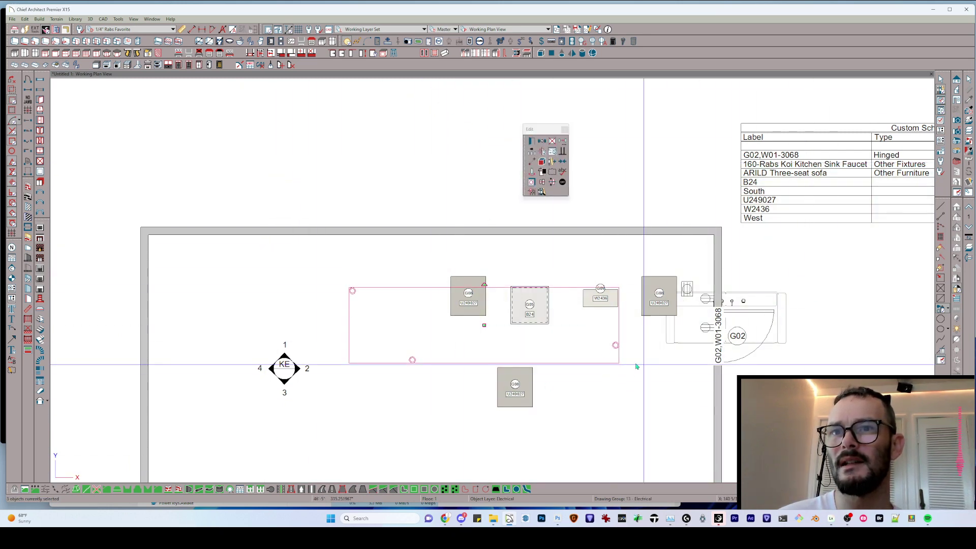
{"action": "left_click", "coordinate": [353, 290]}
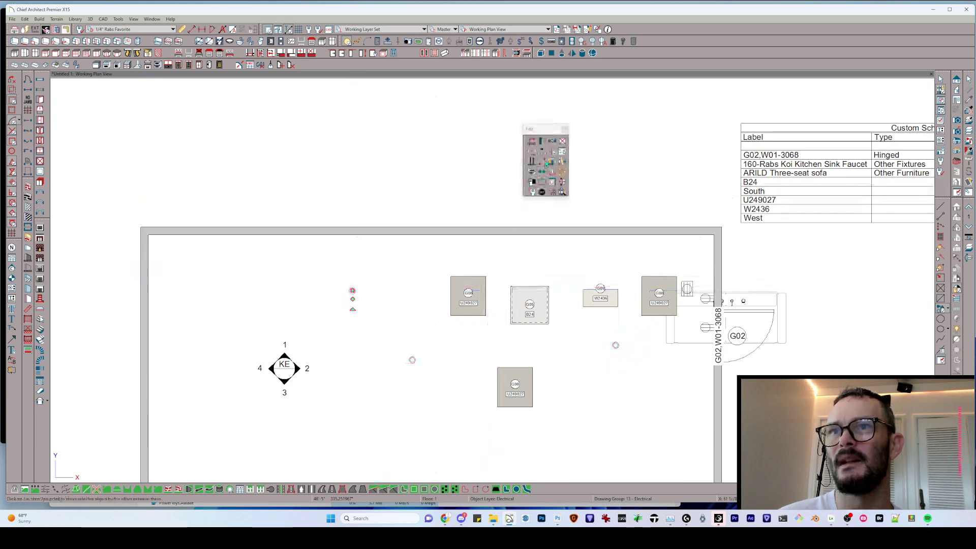
{"action": "left_click", "coordinate": [551, 155]}
{"action": "left_click_drag", "start_coordinate": [317, 231], "coordinate": [714, 473]}
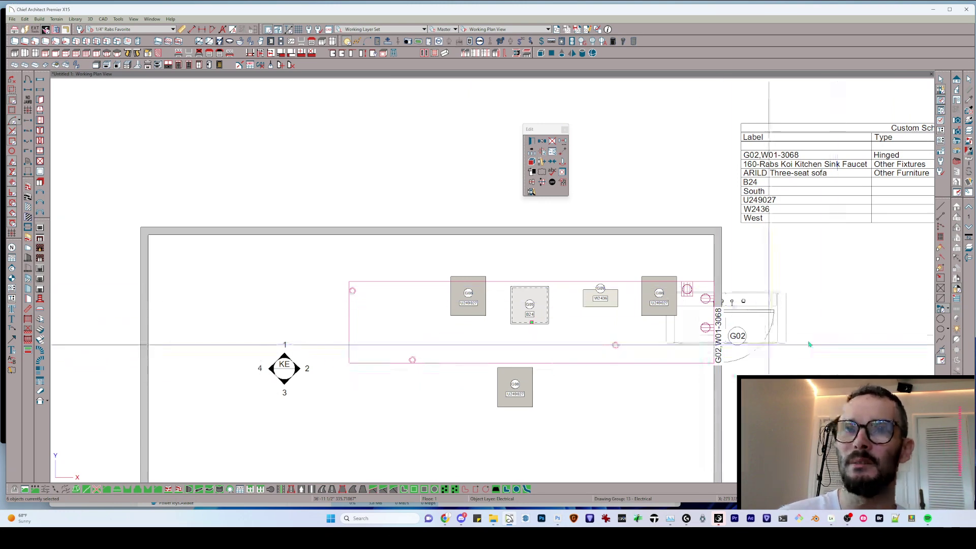
{"action": "scroll", "coordinate": [836, 346], "scroll_direction": "up", "scroll_amount": 1}
{"action": "scroll", "coordinate": [805, 350], "scroll_direction": "up", "scroll_amount": 1}
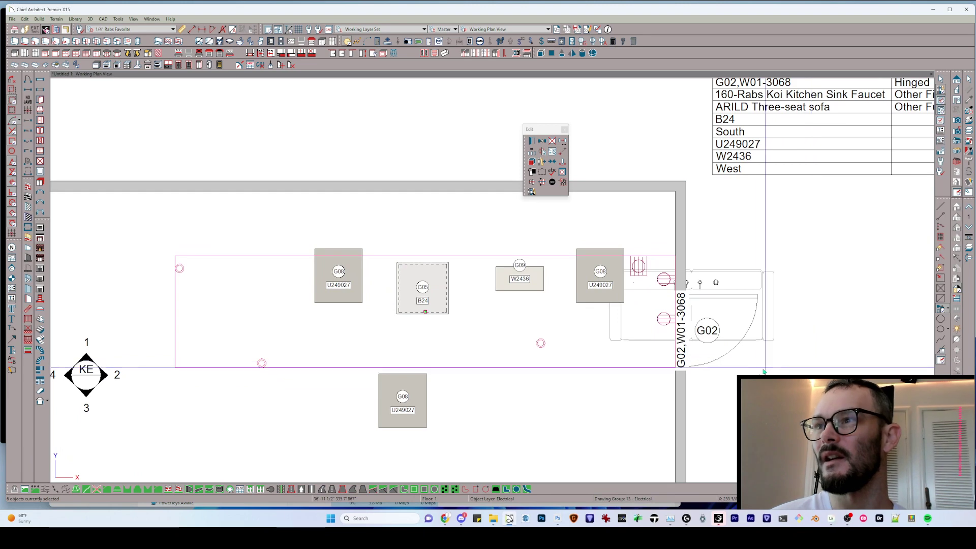
{"action": "scroll", "coordinate": [873, 377], "scroll_direction": "down", "scroll_amount": 2}
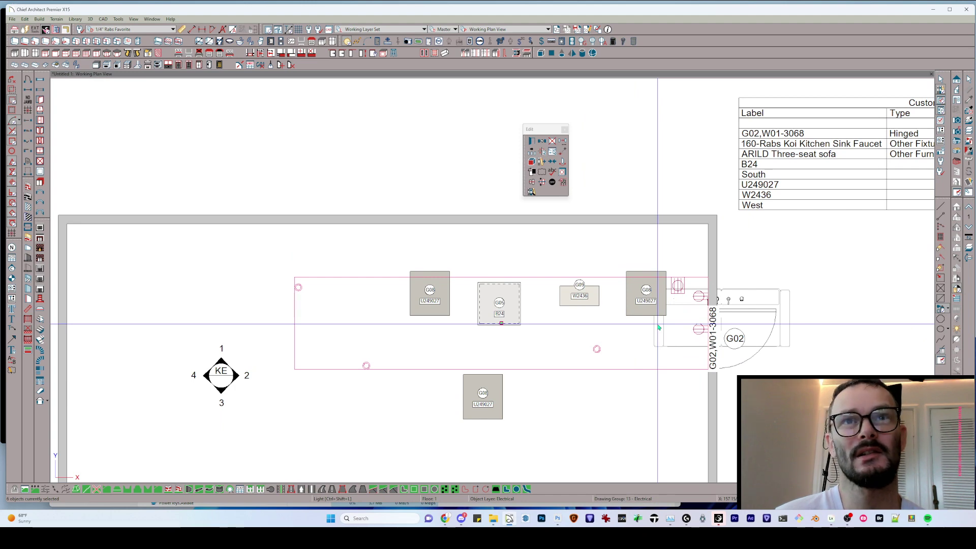
{"action": "scroll", "coordinate": [658, 327], "scroll_direction": "down", "scroll_amount": 4}
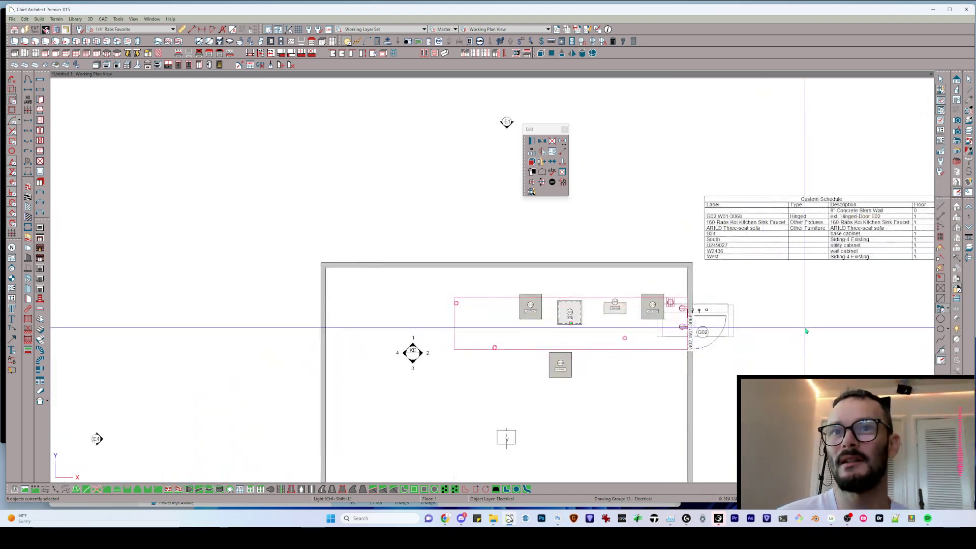
{"action": "middle_click_drag", "start_coordinate": [806, 331], "coordinate": [653, 320]}
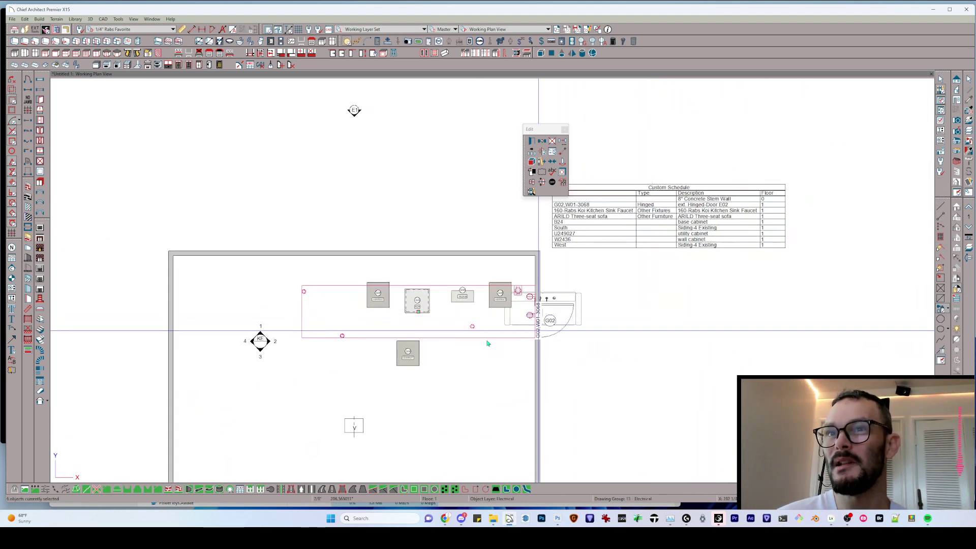
{"action": "scroll", "coordinate": [438, 337], "scroll_direction": "up", "scroll_amount": 2}
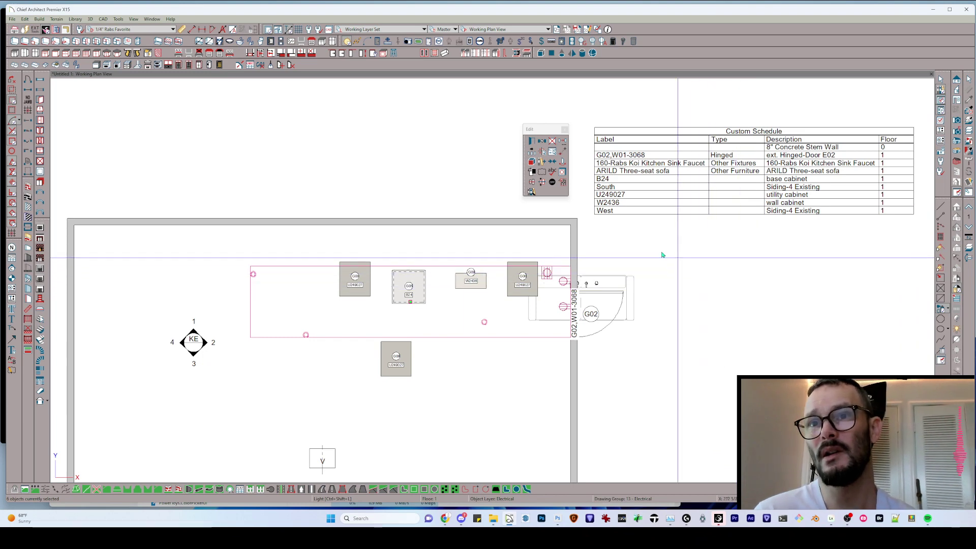
{"action": "scroll", "coordinate": [763, 252], "scroll_direction": "up", "scroll_amount": 1}
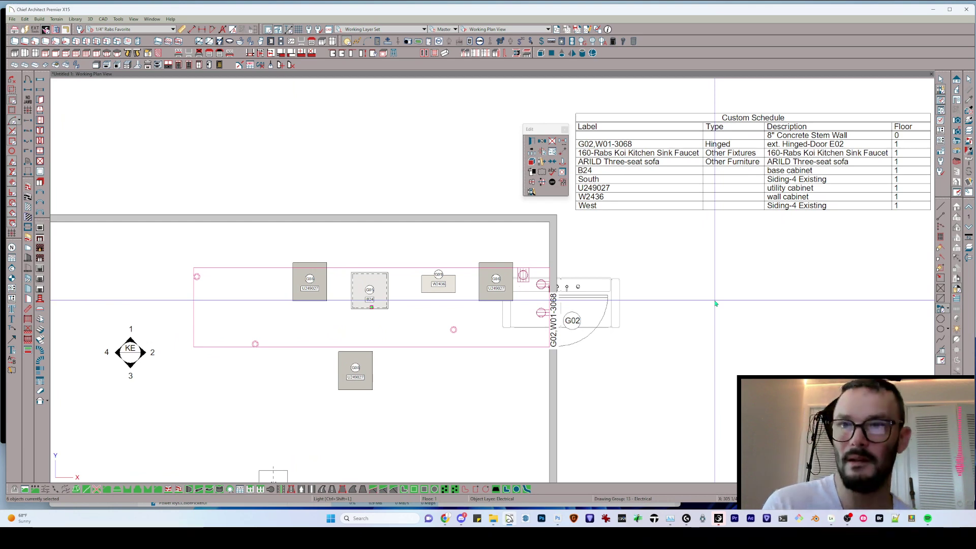
{"action": "scroll", "coordinate": [757, 283], "scroll_direction": "down", "scroll_amount": 2}
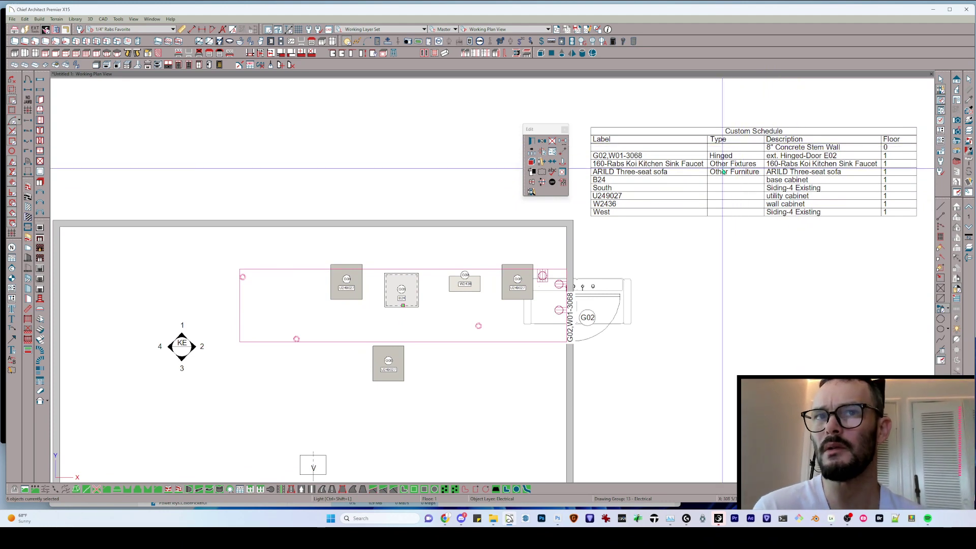
{"action": "scroll", "coordinate": [720, 188], "scroll_direction": "down", "scroll_amount": 1}
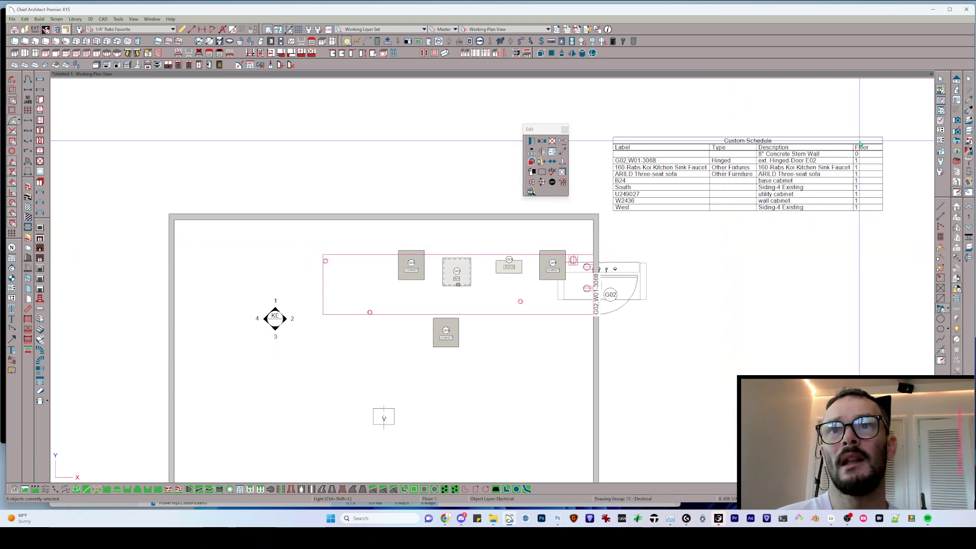
Select the West wall via its Custom Schedule row and zoom in to inspect it
{"action": "scroll", "coordinate": [761, 169], "scroll_direction": "up", "scroll_amount": 3}
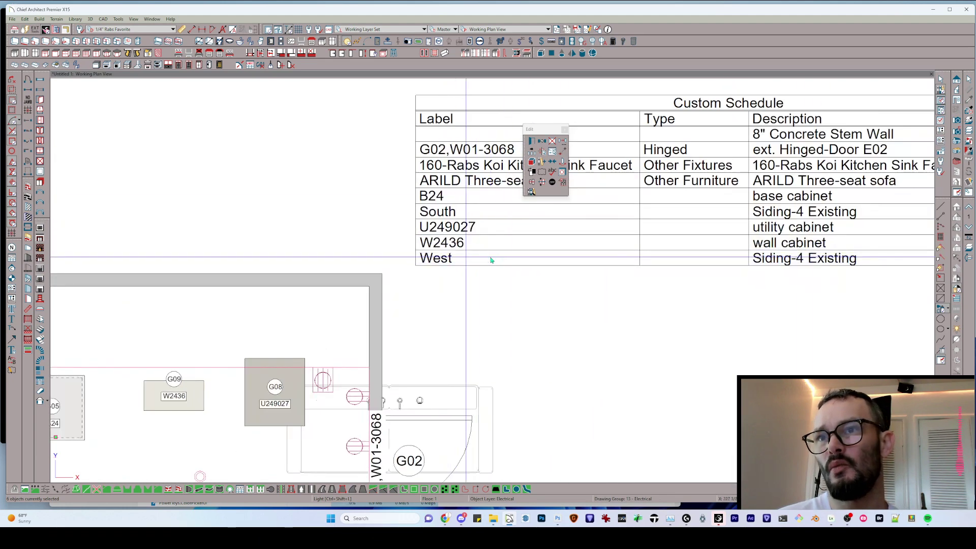
{"action": "left_click", "coordinate": [496, 259]}
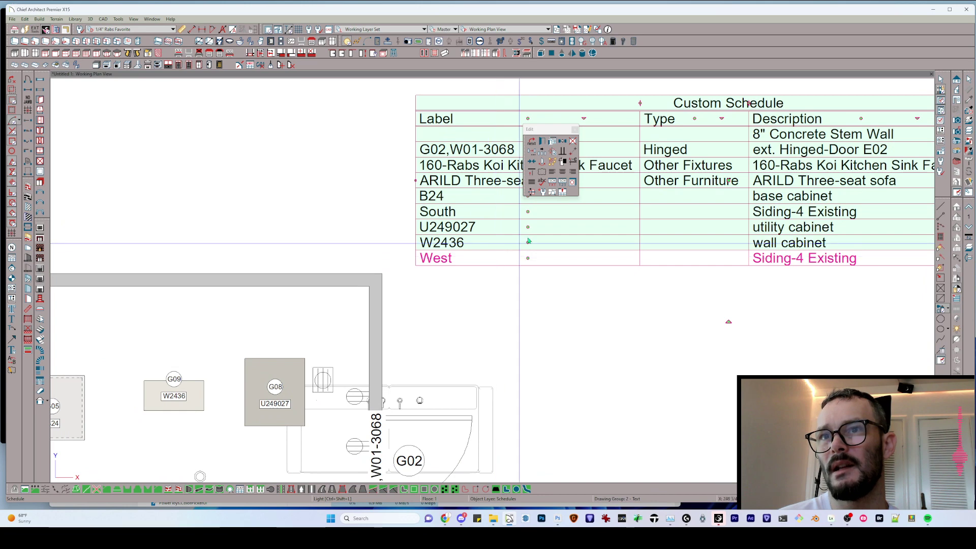
{"action": "scroll", "coordinate": [529, 241], "scroll_direction": "down", "scroll_amount": 3}
{"action": "scroll", "coordinate": [526, 275], "scroll_direction": "down", "scroll_amount": 3}
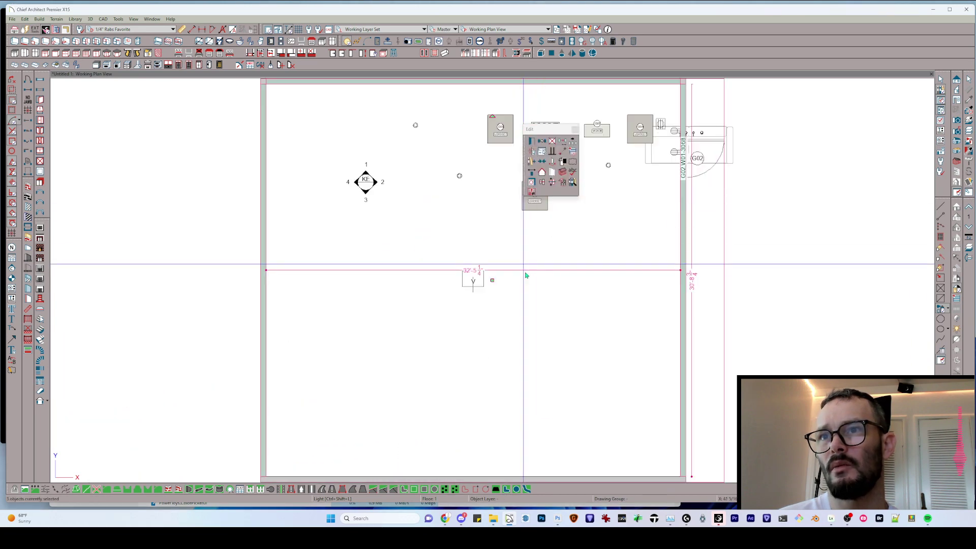
{"action": "scroll", "coordinate": [702, 244], "scroll_direction": "down", "scroll_amount": 2}
{"action": "scroll", "coordinate": [773, 150], "scroll_direction": "up", "scroll_amount": 1}
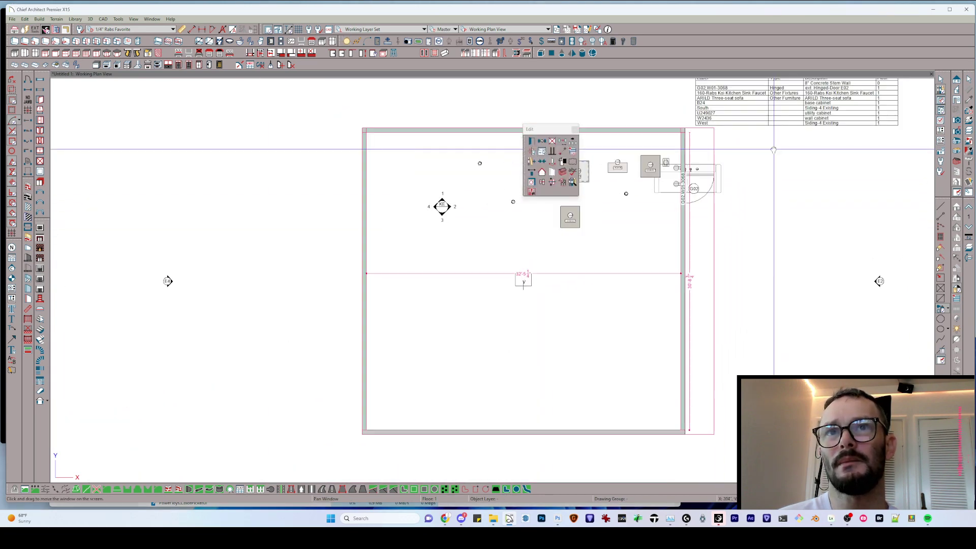
{"action": "scroll", "coordinate": [712, 254], "scroll_direction": "down", "scroll_amount": 1}
{"action": "scroll", "coordinate": [616, 279], "scroll_direction": "up", "scroll_amount": 4}
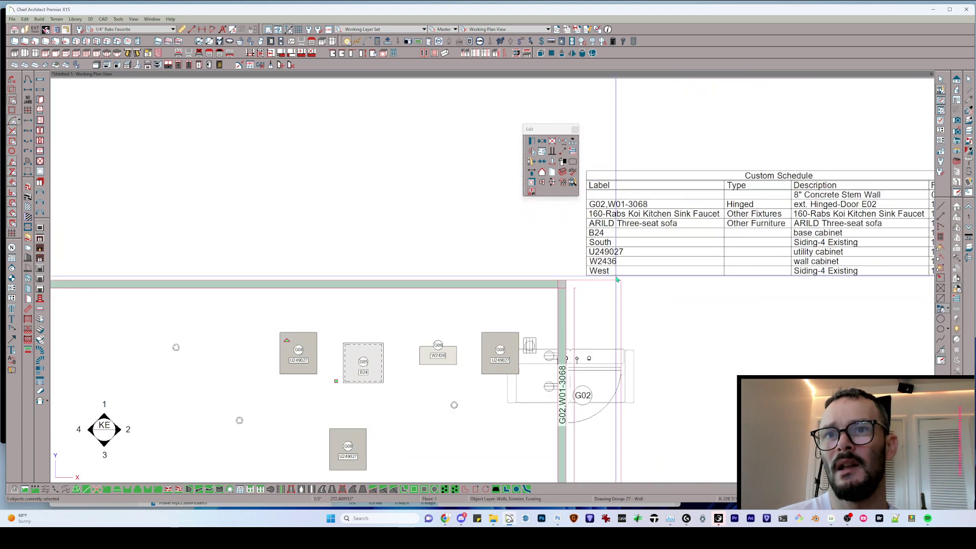
{"action": "scroll", "coordinate": [617, 279], "scroll_direction": "up", "scroll_amount": 2}
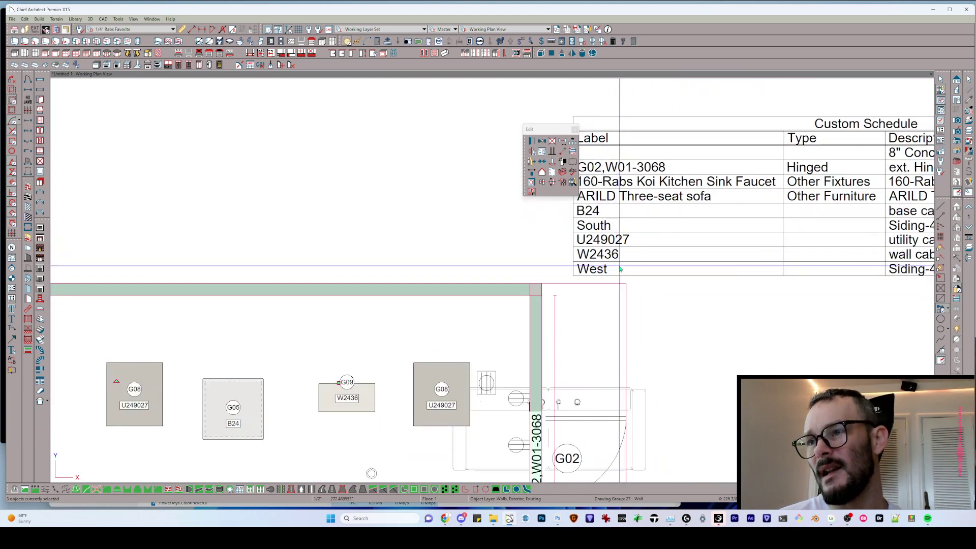
{"action": "scroll", "coordinate": [620, 270], "scroll_direction": "down", "scroll_amount": 2}
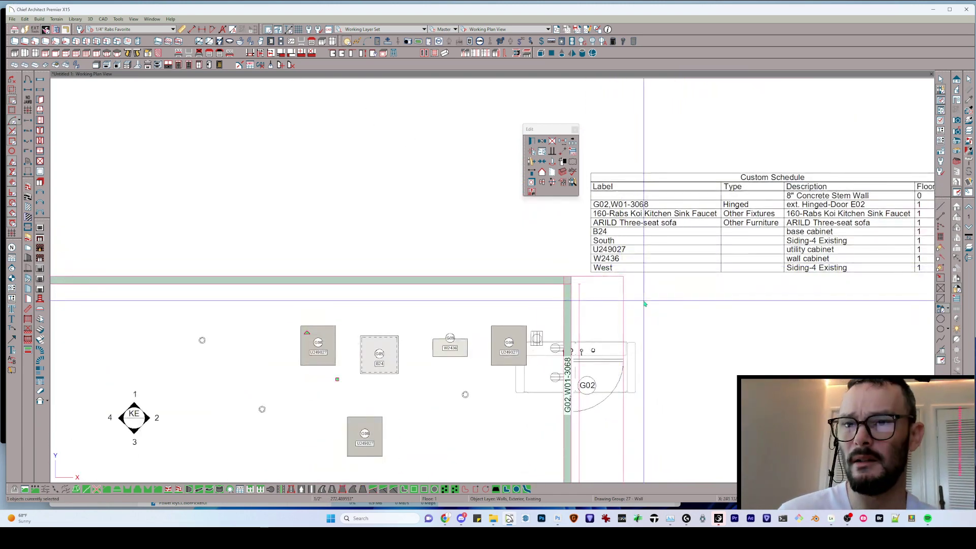
{"action": "scroll", "coordinate": [644, 304], "scroll_direction": "down", "scroll_amount": 1}
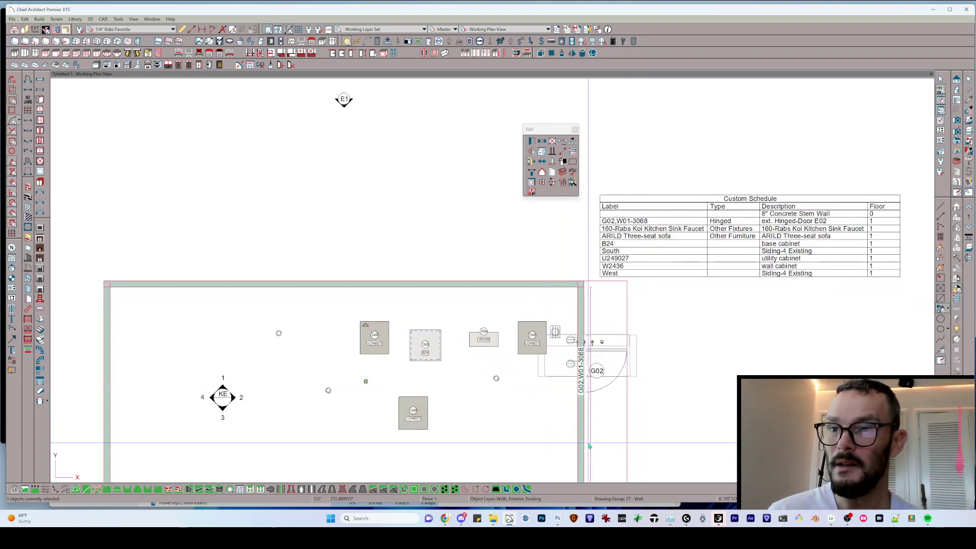